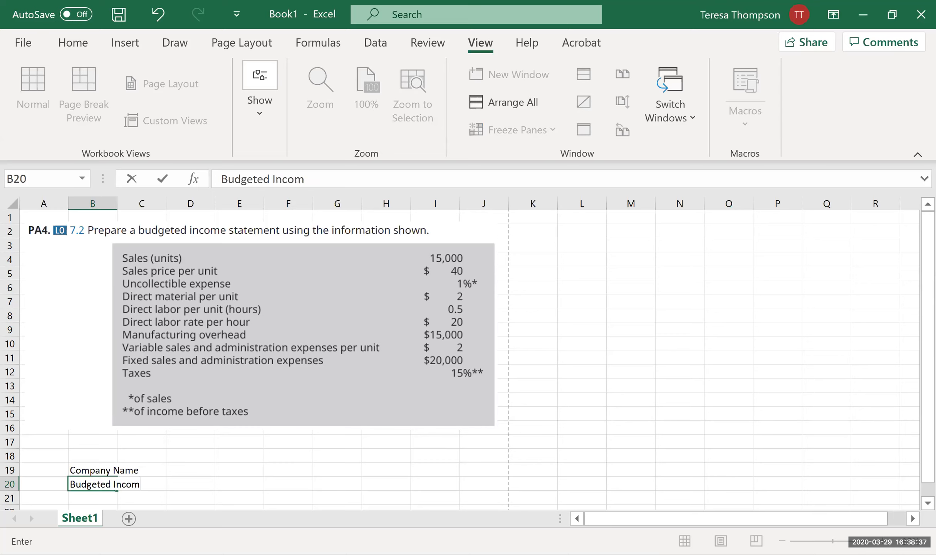
Finish the heading "Budgeted Income Statement" in B20 and enter "For the Year Ended December 31, 2020" in B21.
{"action": "type", "text": "e Statement"}
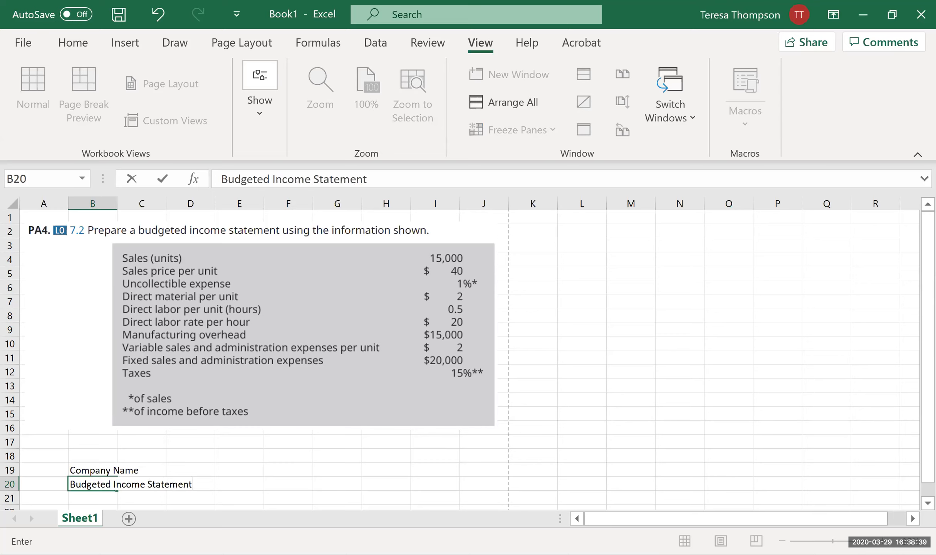
{"action": "key", "text": "Return"}
{"action": "type", "text": "For the Year E"}
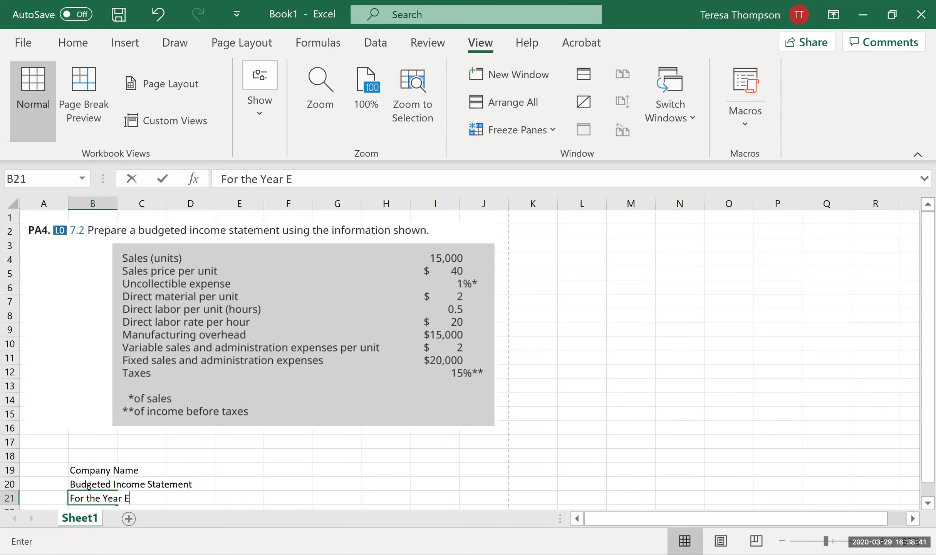
{"action": "type", "text": "nded Decemb"}
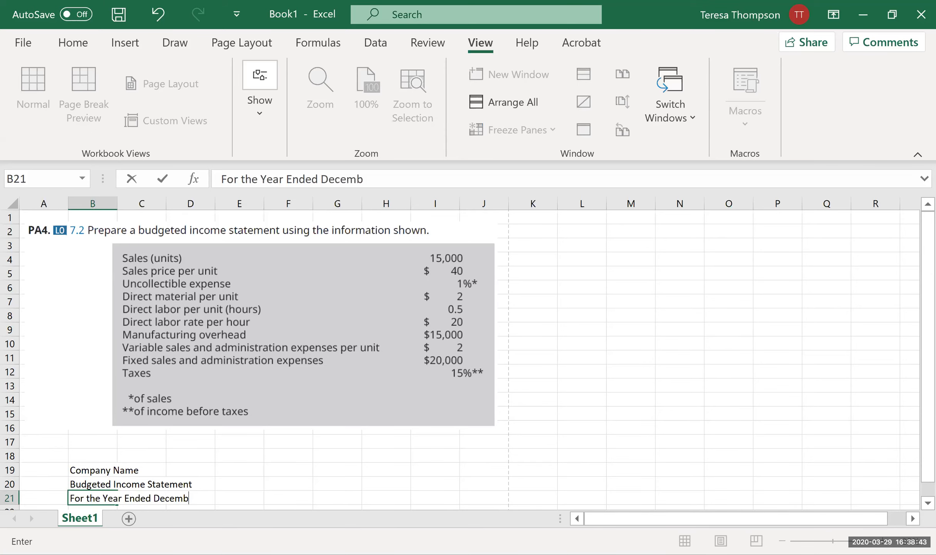
{"action": "type", "text": "er 31, 2020"}
{"action": "key", "text": "Return"}
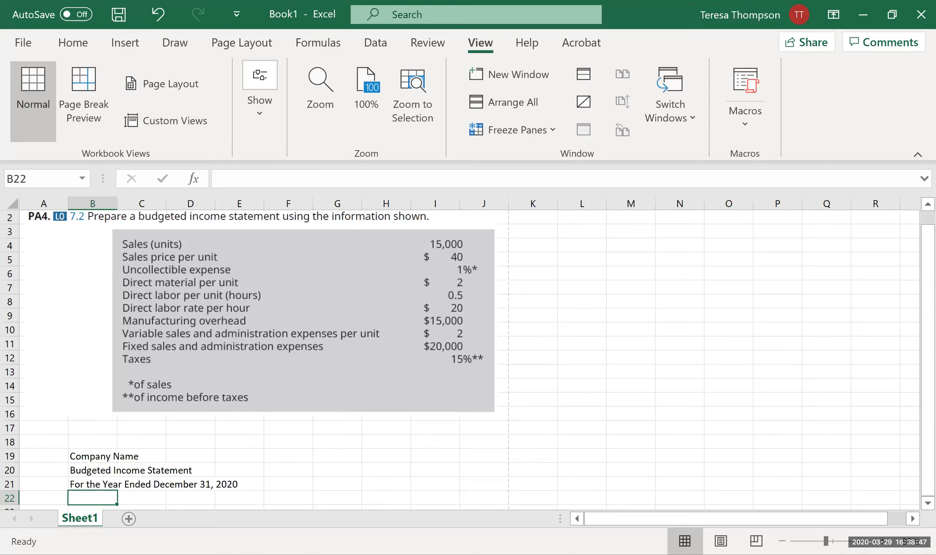
Enter the line labels Sales, COGS and Gross profit in cells B23 through B25.
{"action": "scroll", "coordinate": [92, 466], "scroll_direction": "up", "scroll_amount": 1}
{"action": "left_click", "coordinate": [102, 472]}
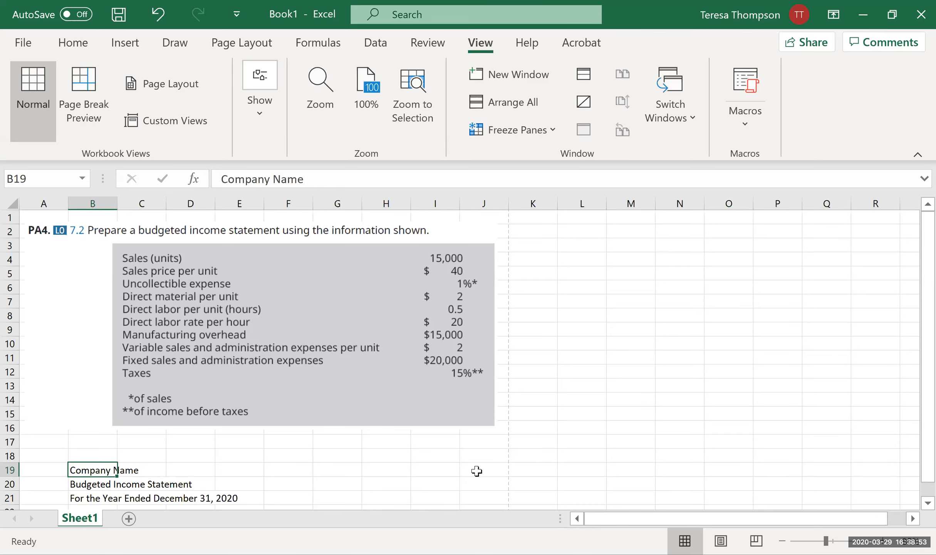
{"action": "scroll", "coordinate": [220, 466], "scroll_direction": "down", "scroll_amount": 1}
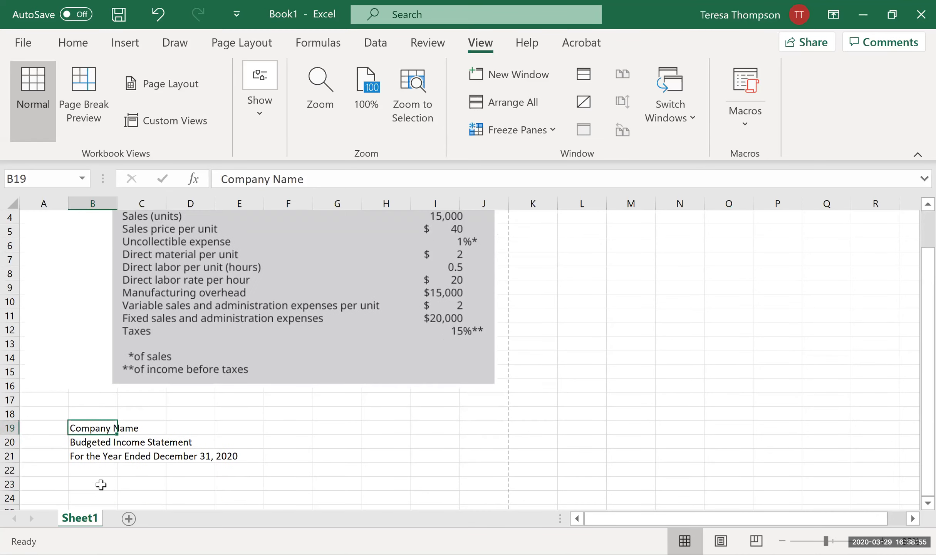
{"action": "left_click", "coordinate": [99, 483]}
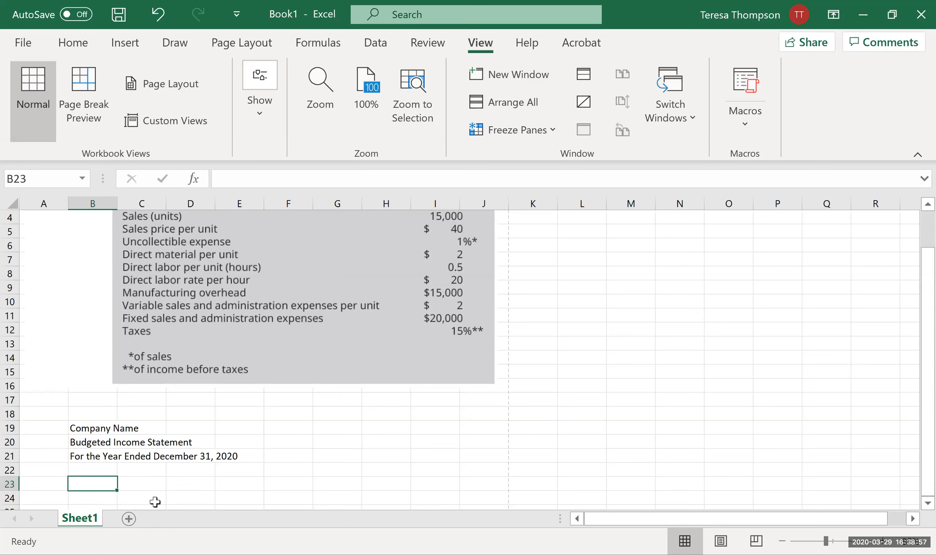
{"action": "type", "text": "Sales"}
{"action": "key", "text": "Return"}
{"action": "type", "text": "COGS"}
{"action": "key", "text": "Return"}
{"action": "type", "text": "G"}
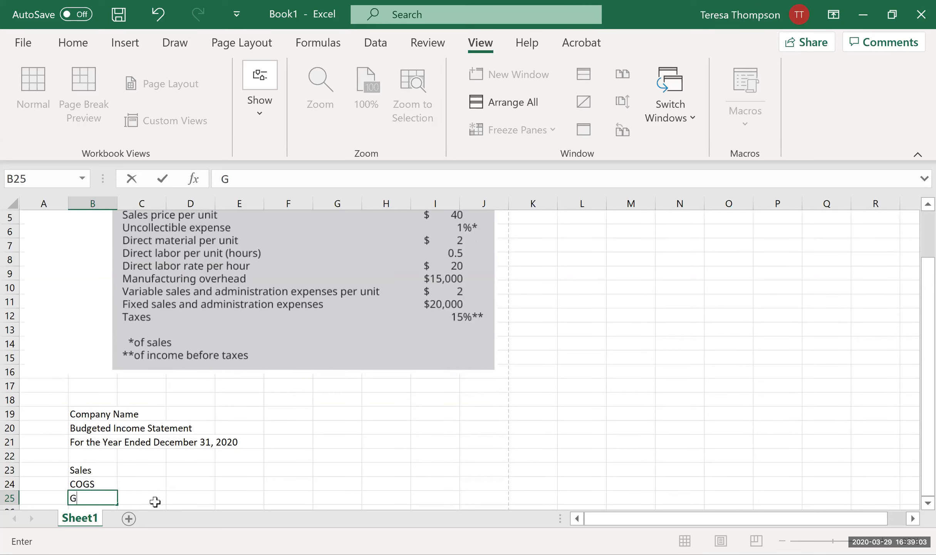
{"action": "type", "text": "ross profit"}
{"action": "key", "text": "Return"}
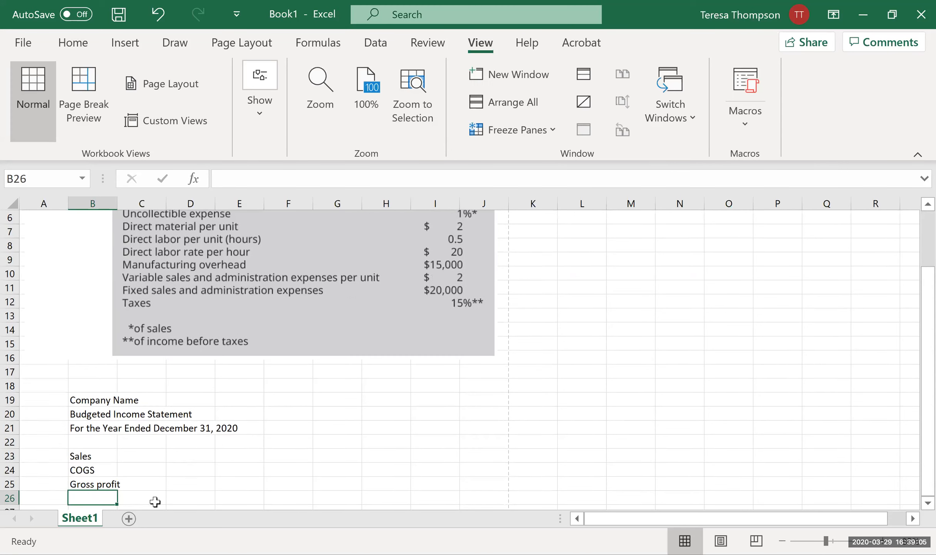
Enter the label "Selling & admin. expenses" in B26 and widen column B so the label fits.
{"action": "type", "text": "S"}
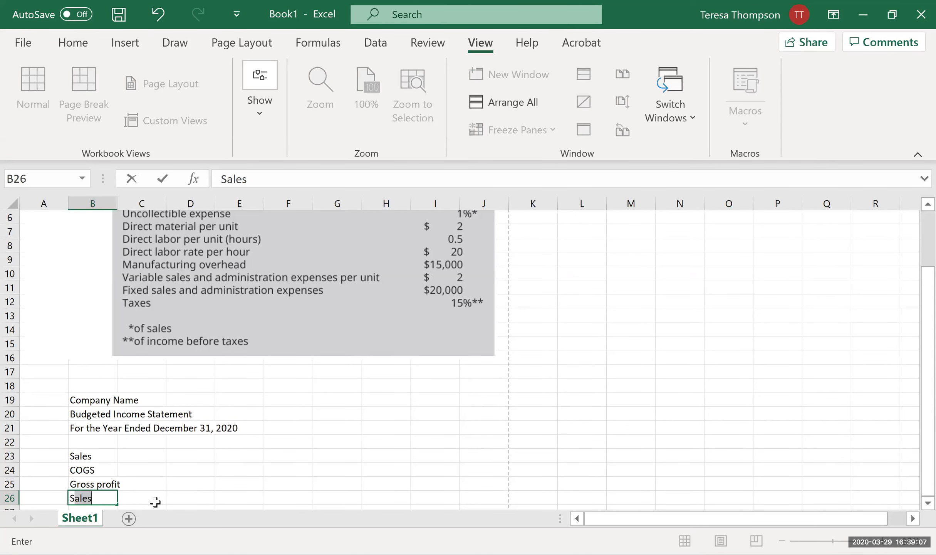
{"action": "type", "text": "elling & A"}
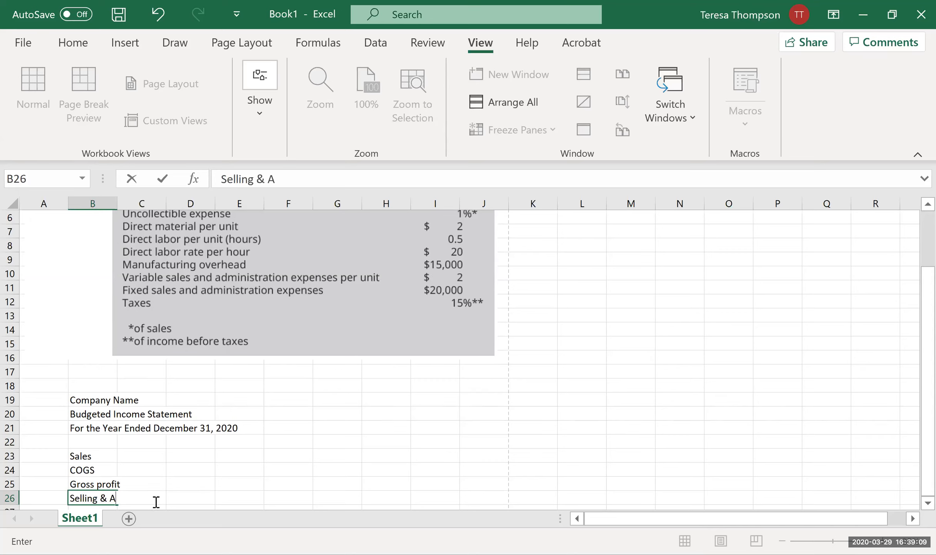
{"action": "type", "text": "dmin. expenses"}
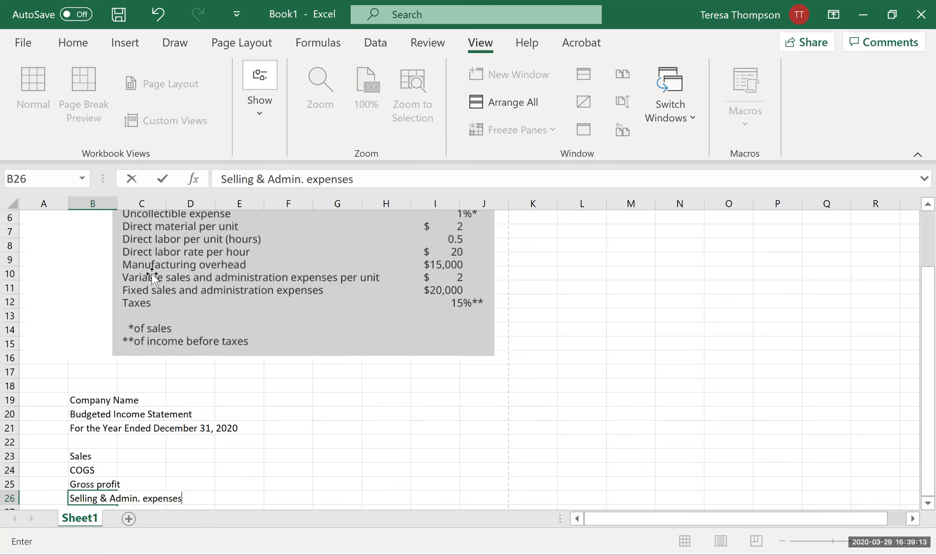
{"action": "left_click", "coordinate": [269, 179]}
{"action": "key", "text": "Delete"}
{"action": "type", "text": "a"}
{"action": "key", "text": "Return"}
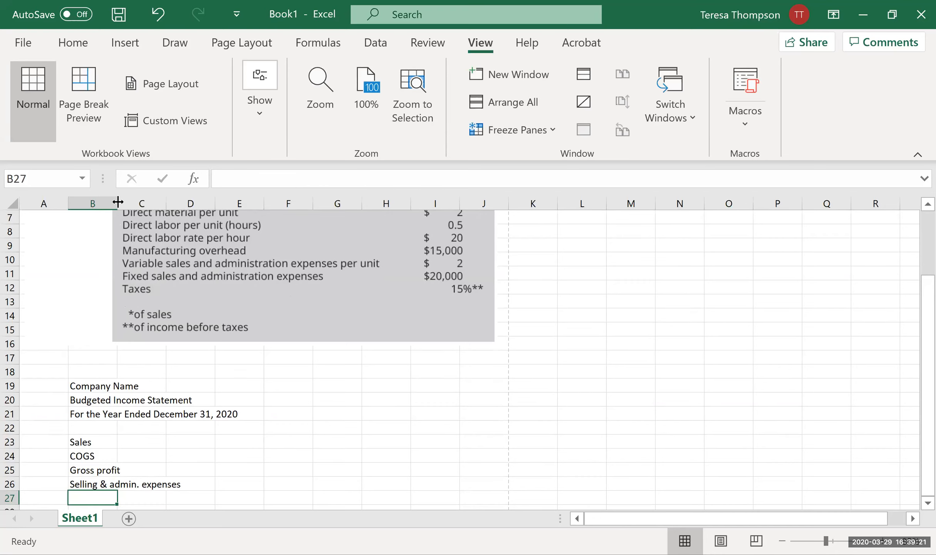
{"action": "left_click_drag", "start_coordinate": [117, 201], "coordinate": [188, 201]}
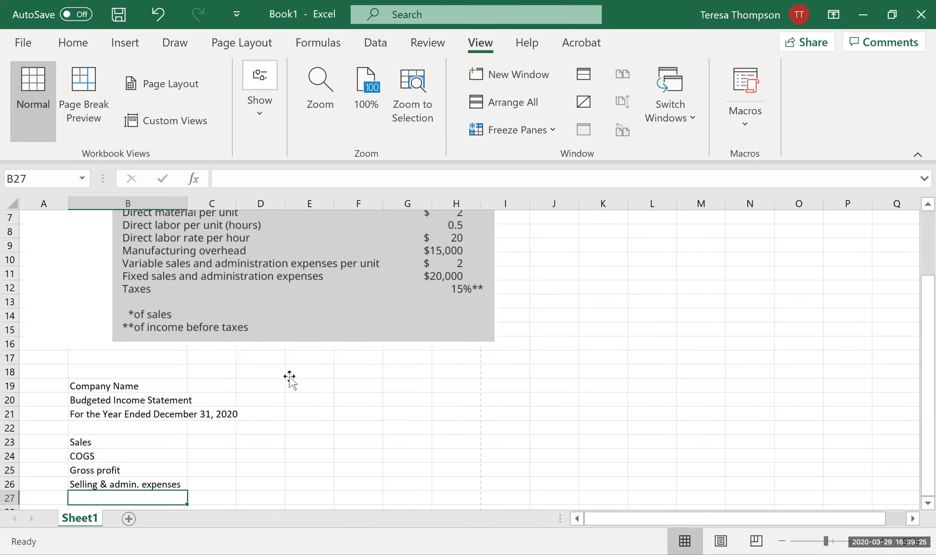
Put an outside border around the statement heading block B19:D21.
{"action": "left_click", "coordinate": [253, 442]}
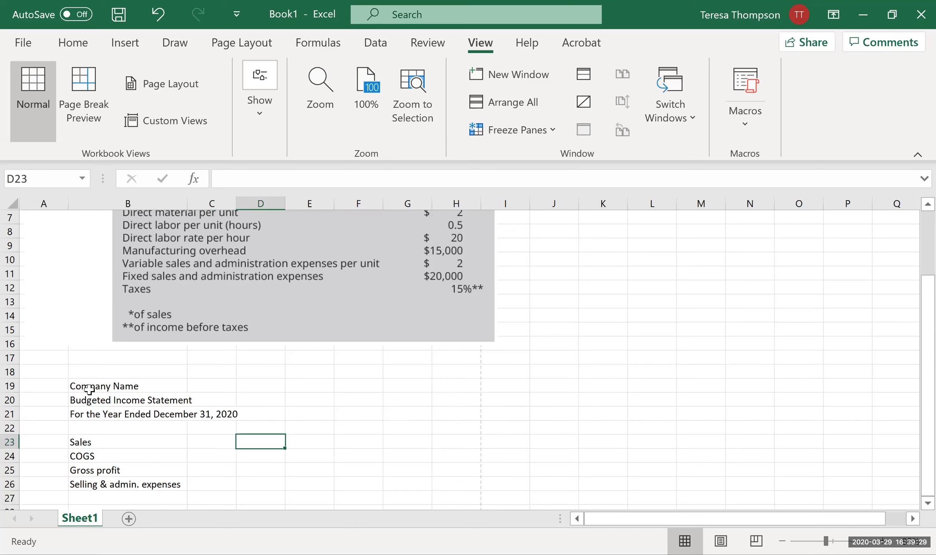
{"action": "left_click_drag", "start_coordinate": [96, 386], "coordinate": [258, 411]}
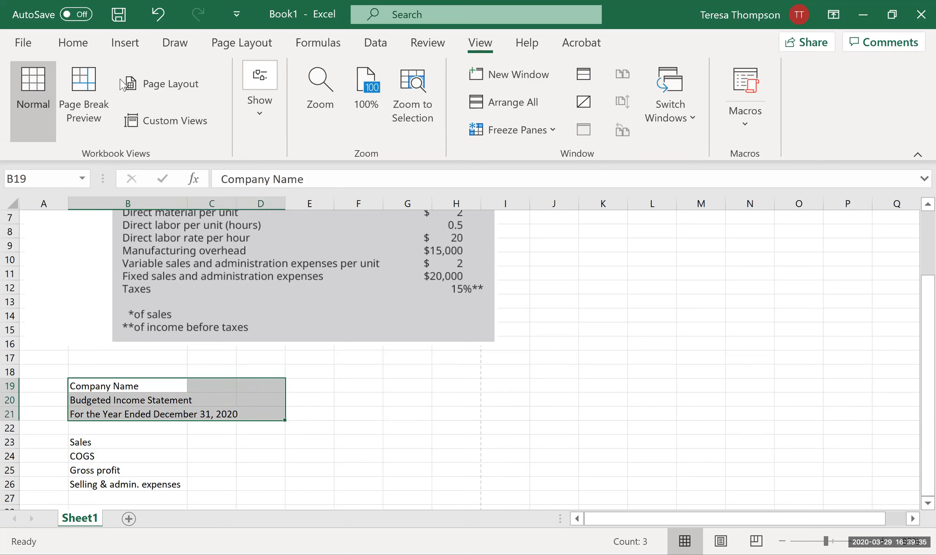
{"action": "left_click", "coordinate": [72, 42]}
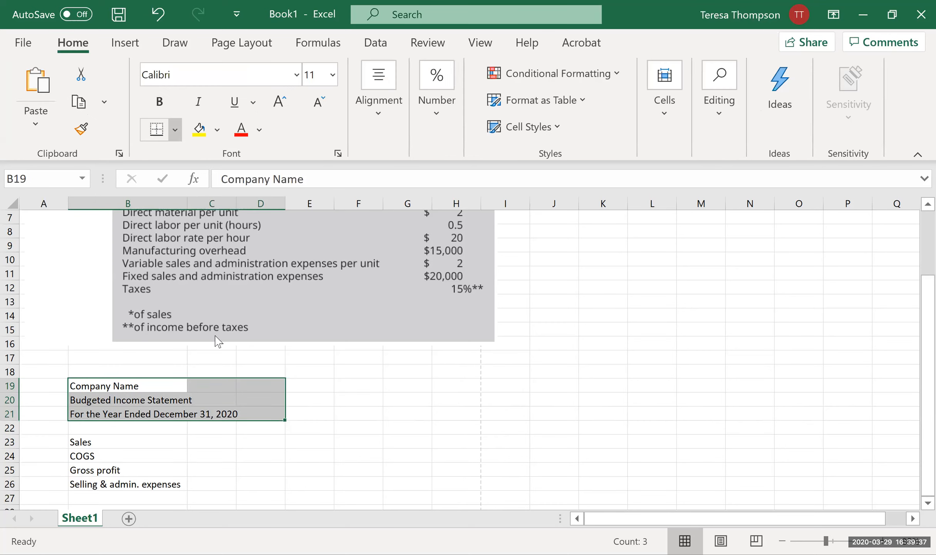
Merge and center the Company Name heading across B19:D19.
{"action": "left_click_drag", "start_coordinate": [94, 386], "coordinate": [262, 386]}
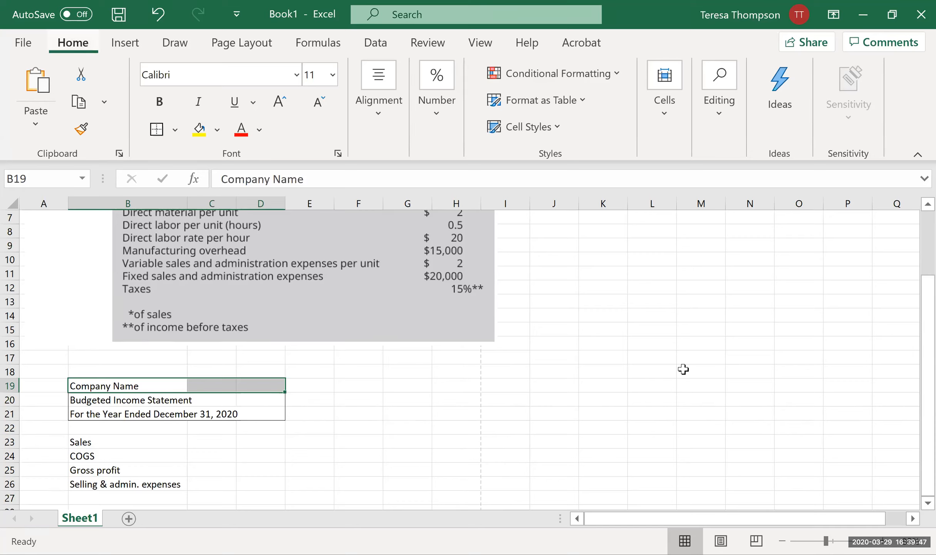
{"action": "key", "text": "alt+h"}
{"action": "key", "text": "m"}
{"action": "key", "text": "c"}
{"action": "left_click_drag", "start_coordinate": [107, 401], "coordinate": [219, 410]}
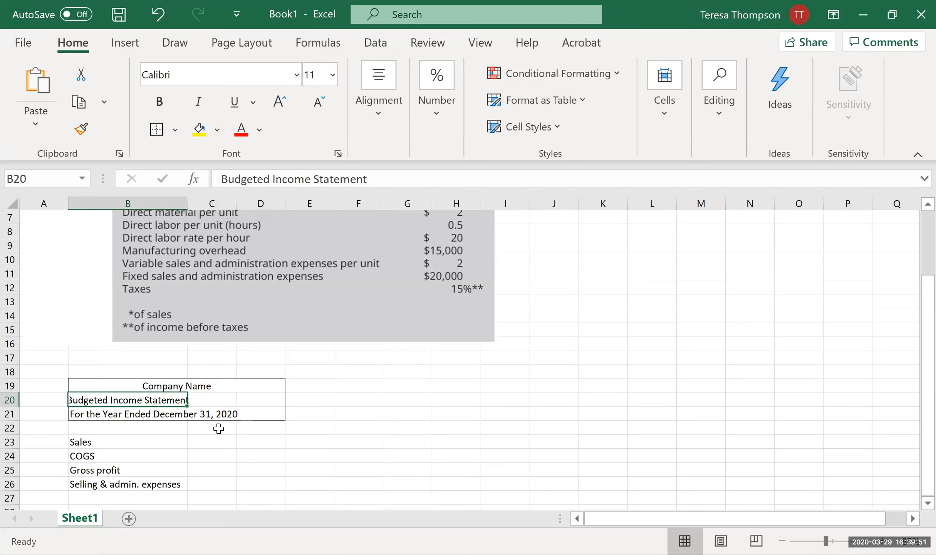
{"action": "left_click", "coordinate": [145, 428]}
{"action": "left_click", "coordinate": [131, 403]}
Merge and center the Budgeted Income Statement heading across B20:D20 and copy its formatting to the date line in B21:D21.
{"action": "left_click_drag", "start_coordinate": [132, 401], "coordinate": [255, 399]}
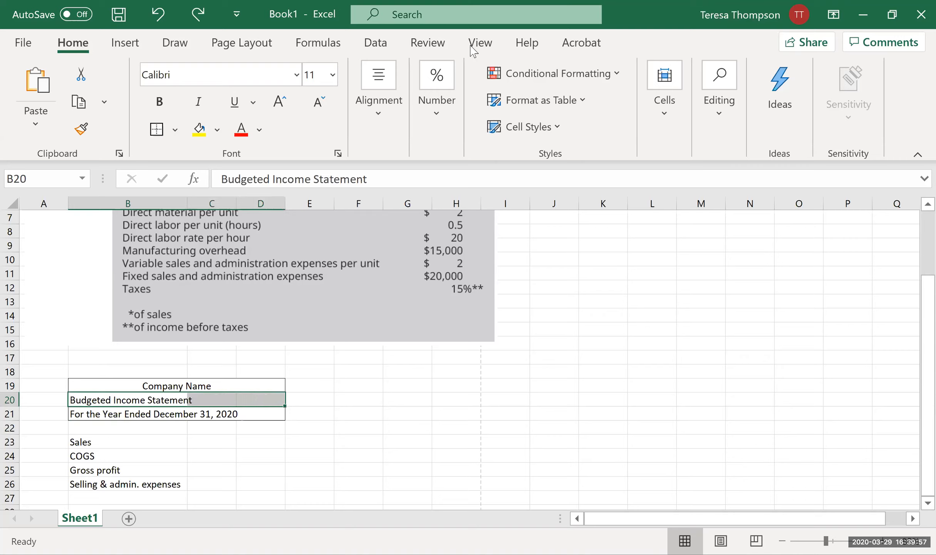
{"action": "left_click", "coordinate": [401, 137]}
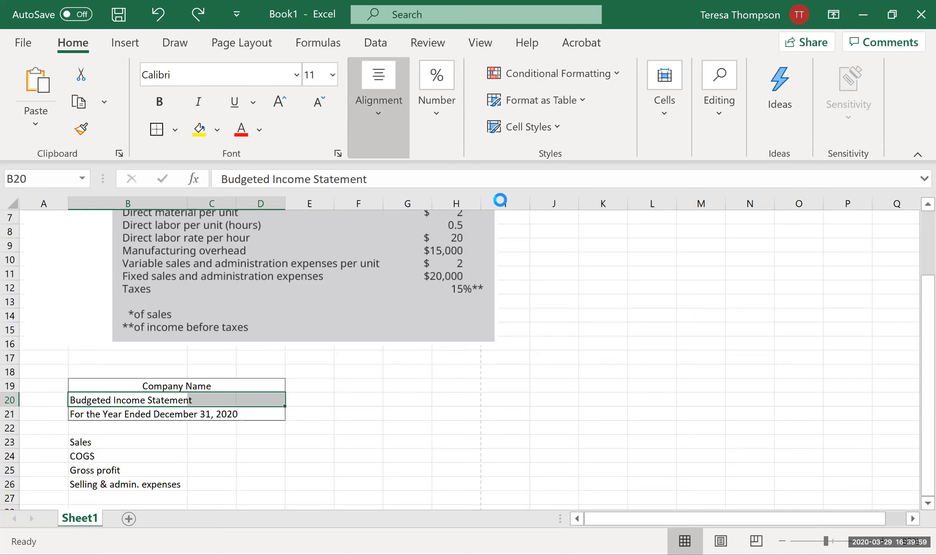
{"action": "left_click", "coordinate": [501, 204]}
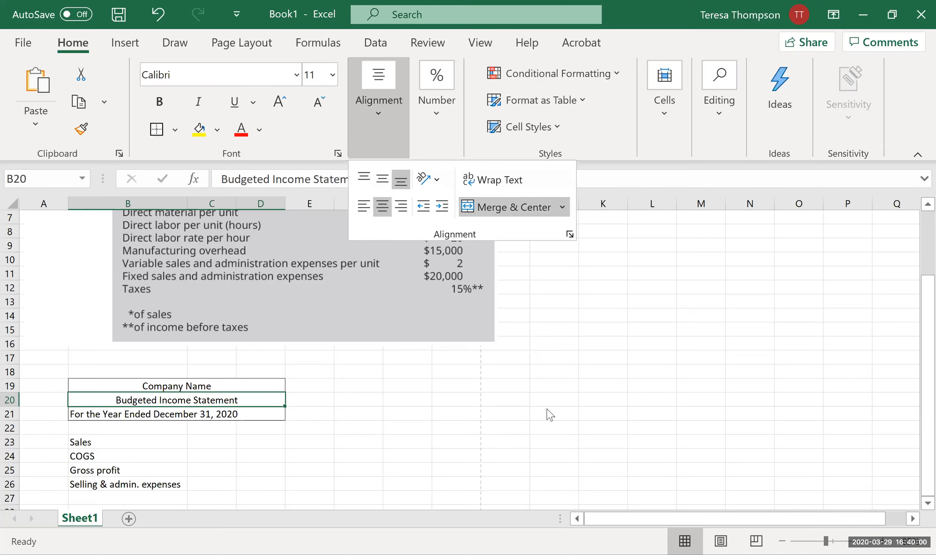
{"action": "left_click", "coordinate": [243, 403]}
{"action": "left_click", "coordinate": [81, 128]}
{"action": "left_click_drag", "start_coordinate": [106, 413], "coordinate": [283, 412]}
{"action": "left_click", "coordinate": [508, 418]}
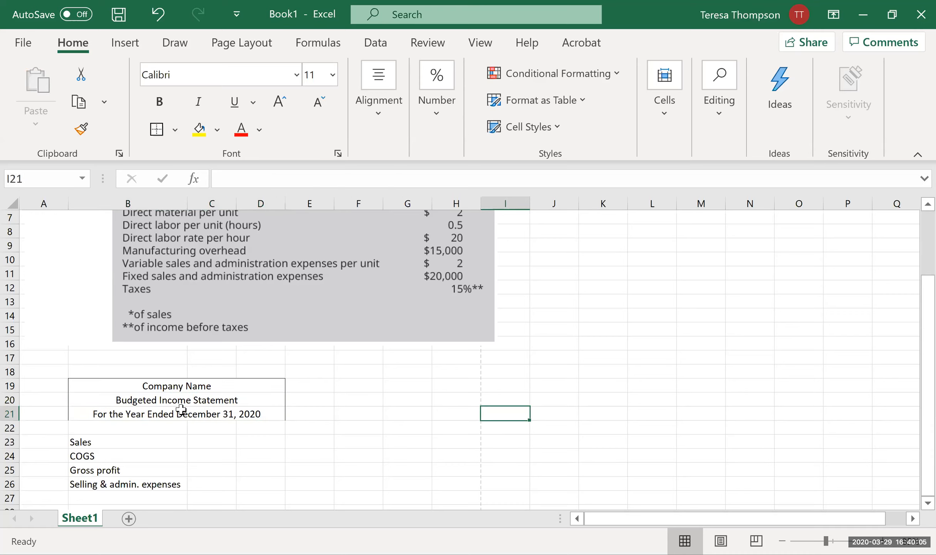
Reapply the outside border to the heading block B19:D21 and fill it with light blue.
{"action": "left_click_drag", "start_coordinate": [163, 381], "coordinate": [181, 412]}
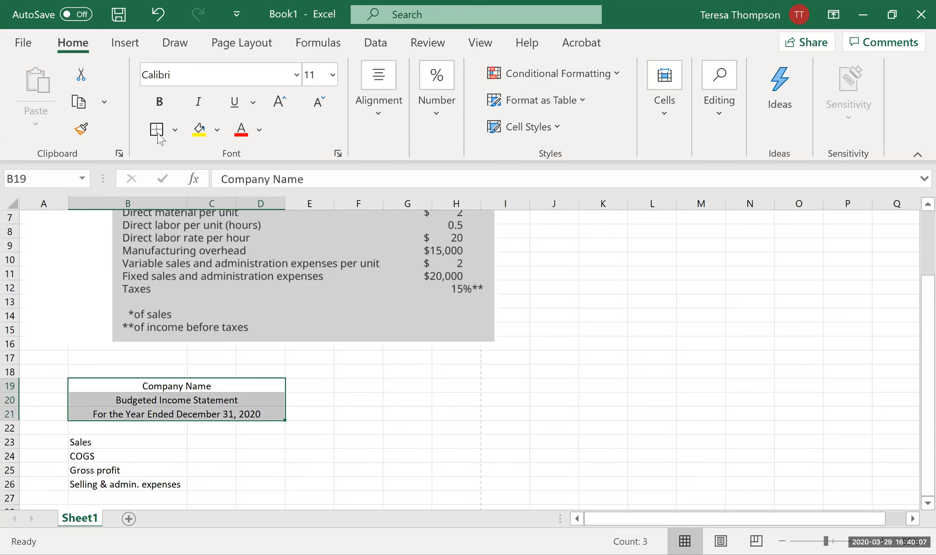
{"action": "left_click", "coordinate": [247, 202]}
{"action": "scroll", "coordinate": [244, 384], "scroll_direction": "down", "scroll_amount": 1}
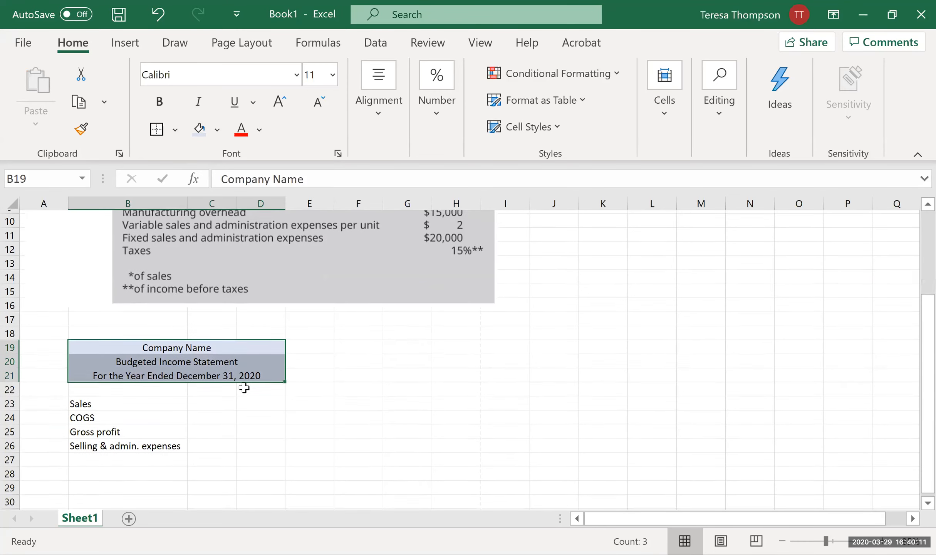
Calculate the sales amount in D23 by multiplying 15000 units by the price of 40.
{"action": "left_click", "coordinate": [261, 398]}
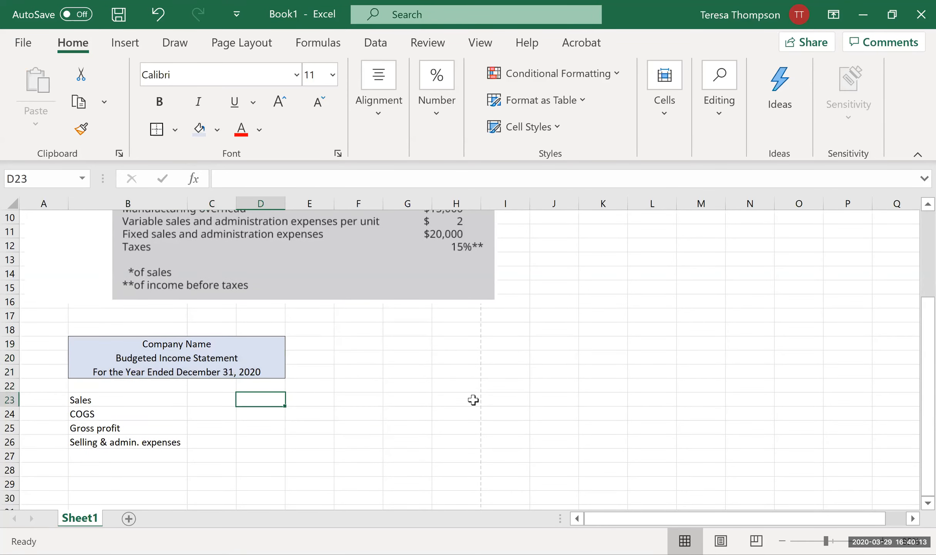
{"action": "scroll", "coordinate": [259, 313], "scroll_direction": "up", "scroll_amount": 3}
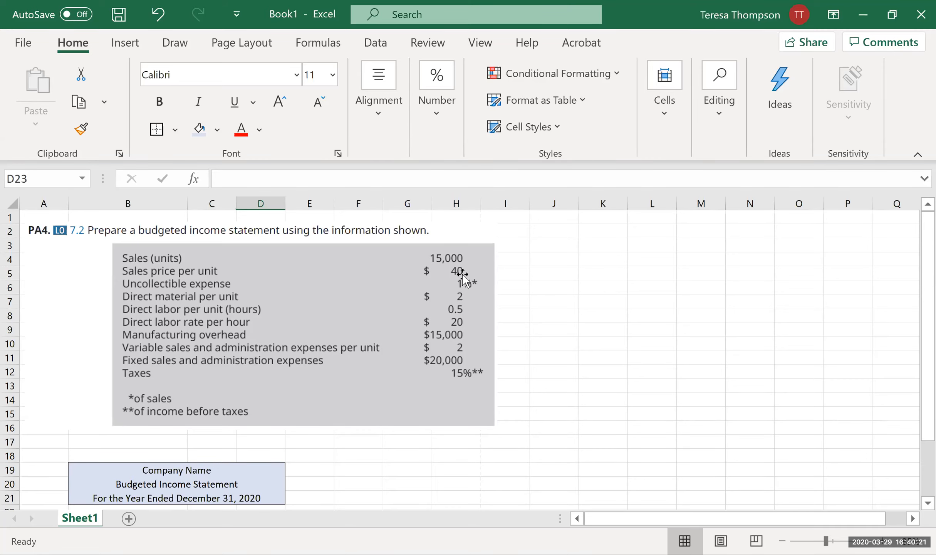
{"action": "scroll", "coordinate": [463, 274], "scroll_direction": "down", "scroll_amount": 2}
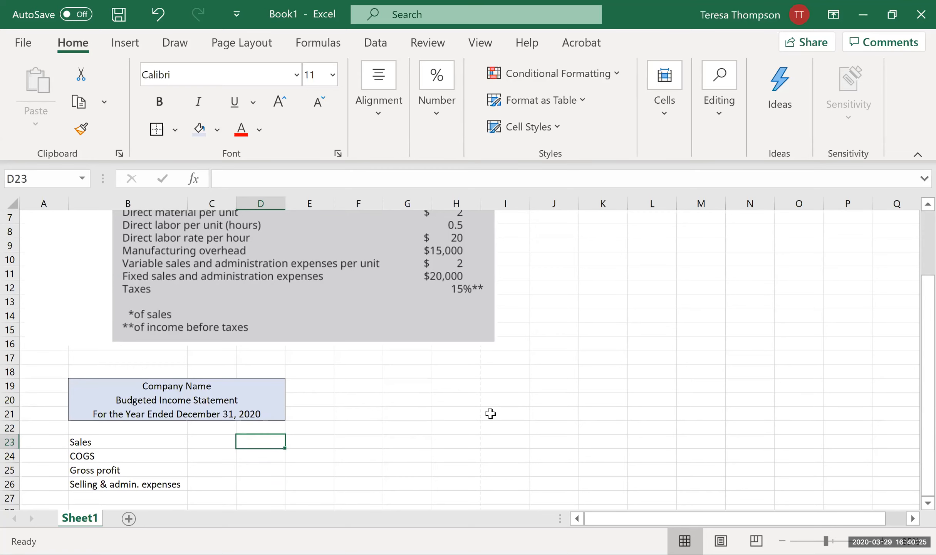
{"action": "type", "text": "+15000"}
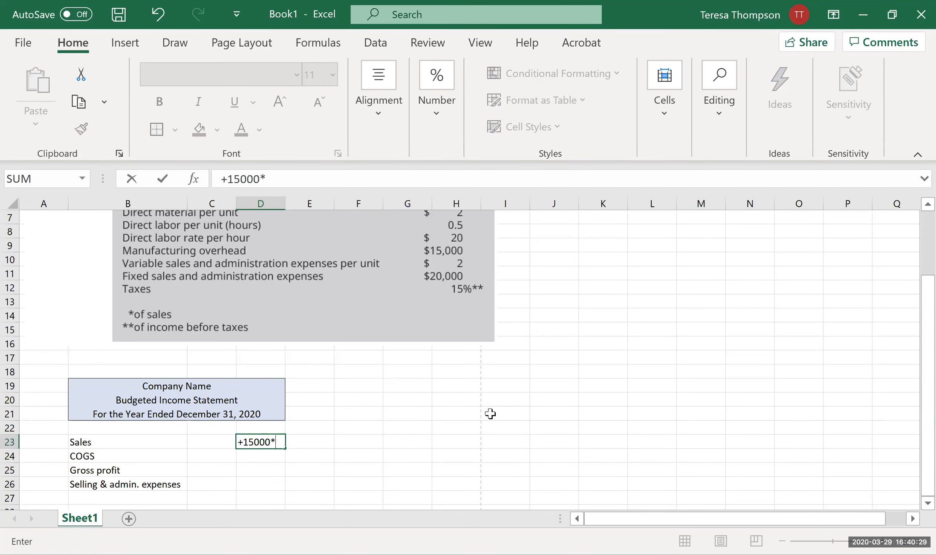
{"action": "type", "text": "*40"}
{"action": "key", "text": "Return"}
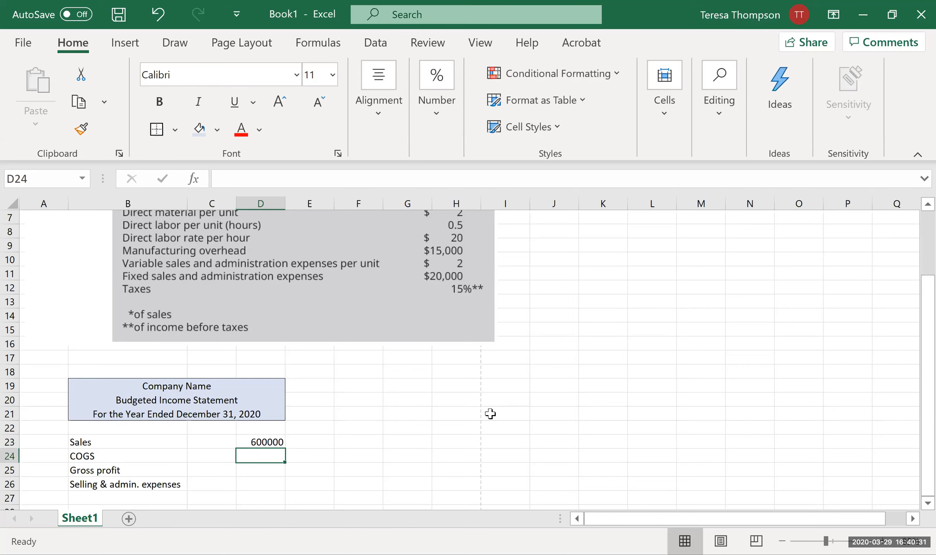
Format the sales amount in D23 as accounting currency with dollar sign and no decimal places.
{"action": "key", "text": "Up"}
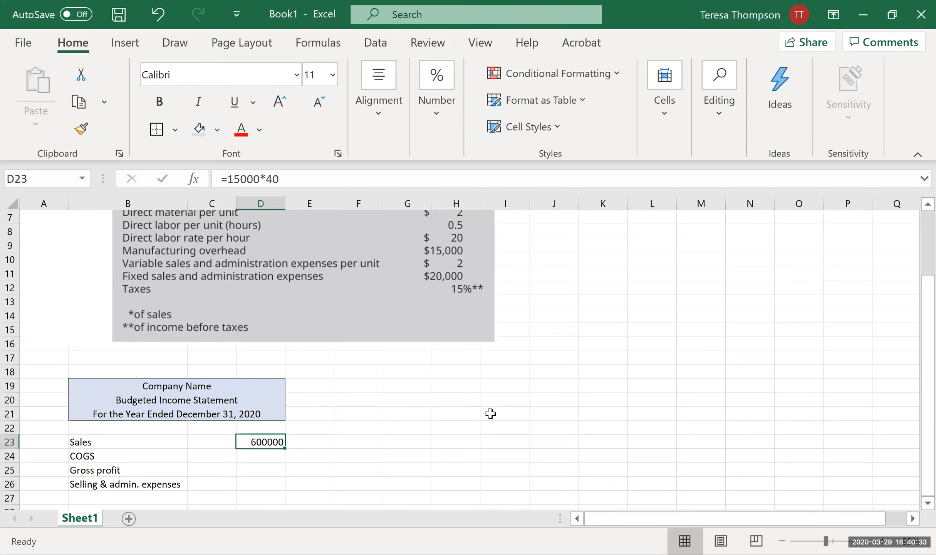
{"action": "left_click", "coordinate": [441, 130]}
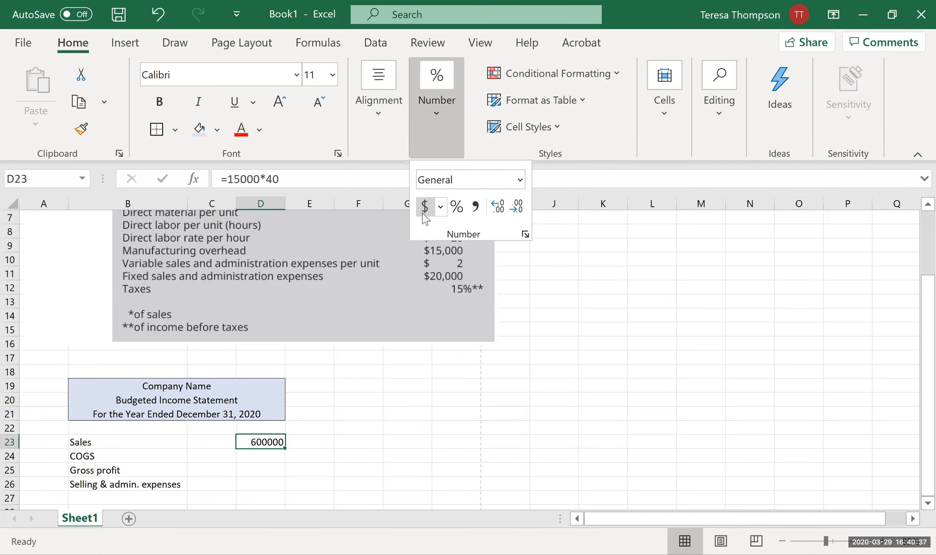
{"action": "left_click", "coordinate": [424, 207]}
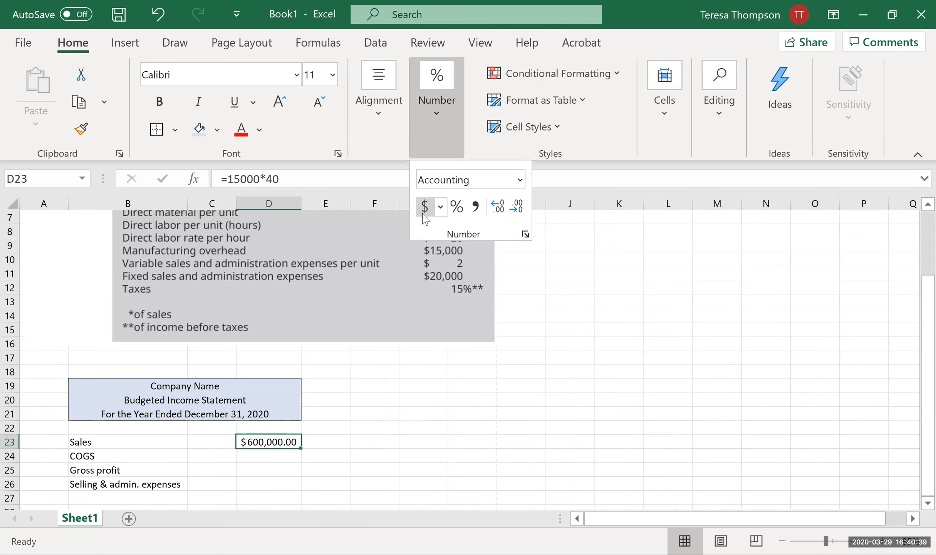
{"action": "left_click", "coordinate": [517, 208]}
{"action": "left_click", "coordinate": [517, 208]}
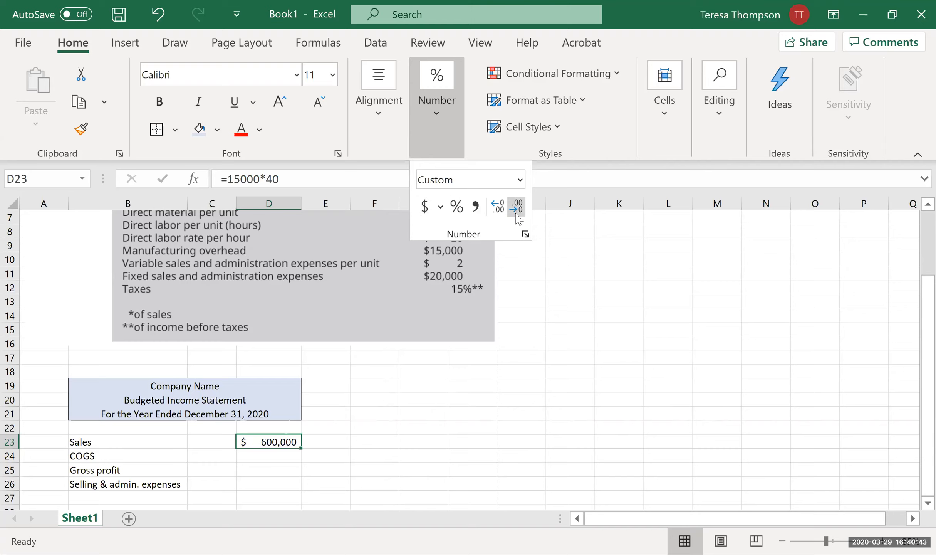
{"action": "left_click", "coordinate": [402, 446]}
{"action": "left_click", "coordinate": [265, 455]}
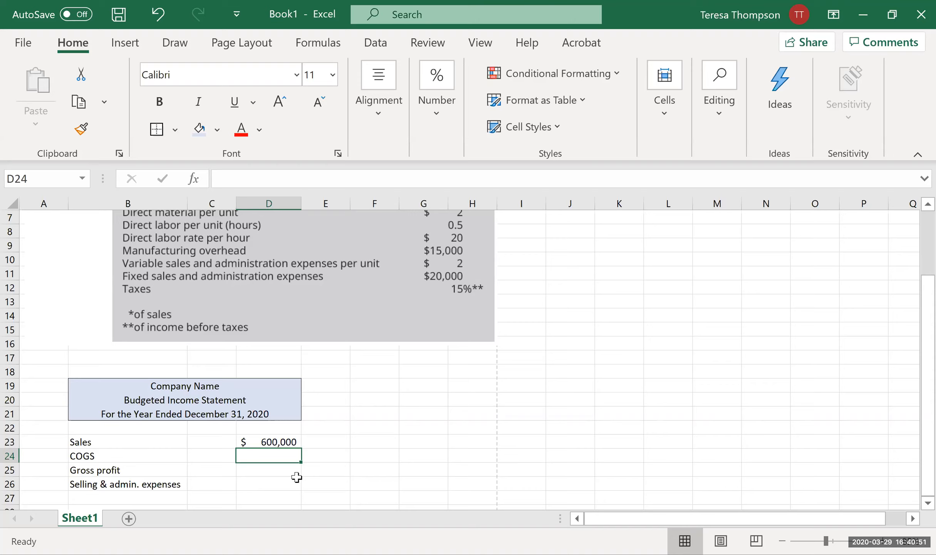
Narrow the problem picture in Page Break Preview so it ends within column H, and return the sheet to Normal view.
{"action": "left_click", "coordinate": [585, 438]}
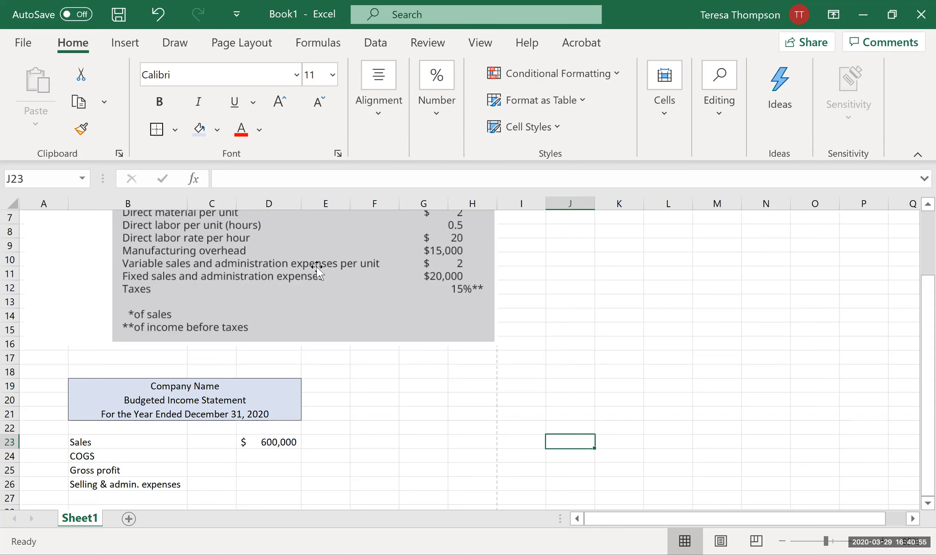
{"action": "left_click", "coordinate": [480, 47]}
{"action": "left_click", "coordinate": [84, 96]}
{"action": "scroll", "coordinate": [300, 314], "scroll_direction": "up", "scroll_amount": 2}
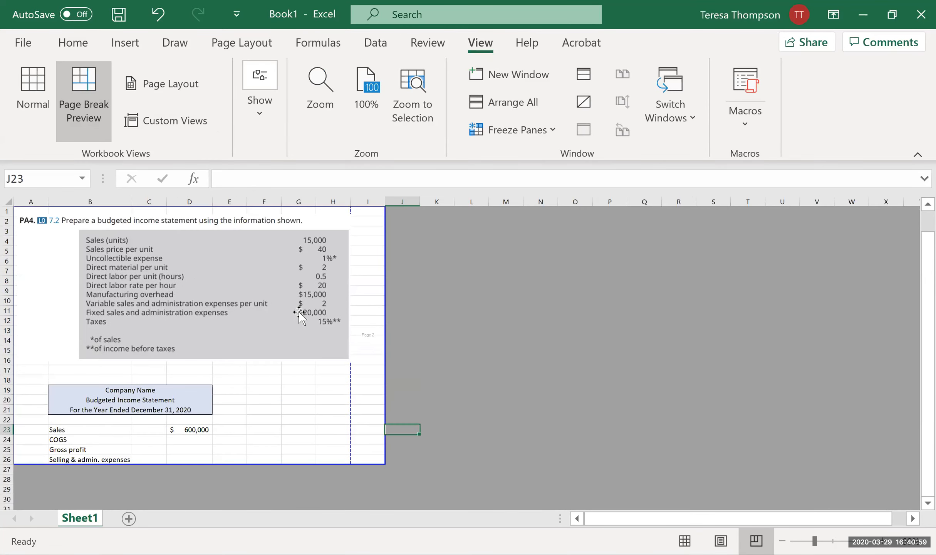
{"action": "left_click", "coordinate": [286, 313]}
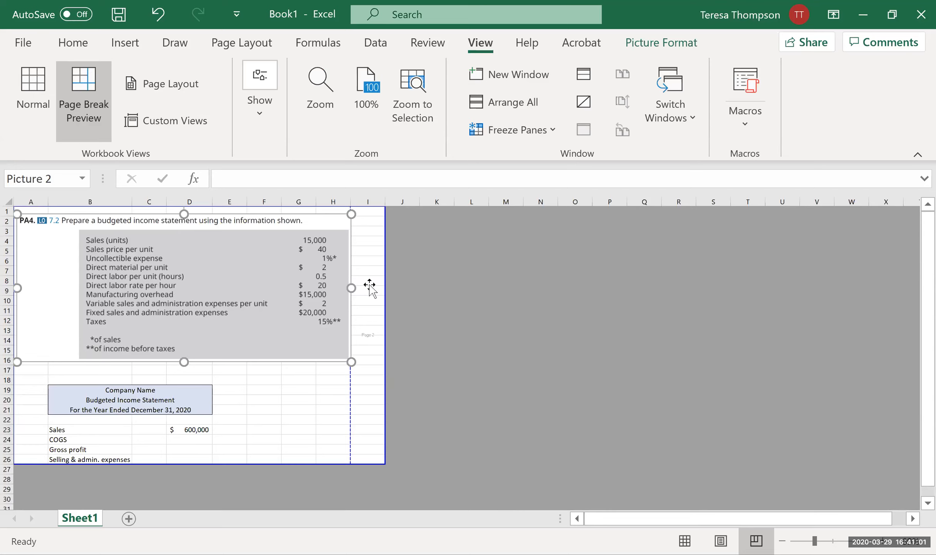
{"action": "left_click_drag", "start_coordinate": [351, 287], "coordinate": [341, 286]}
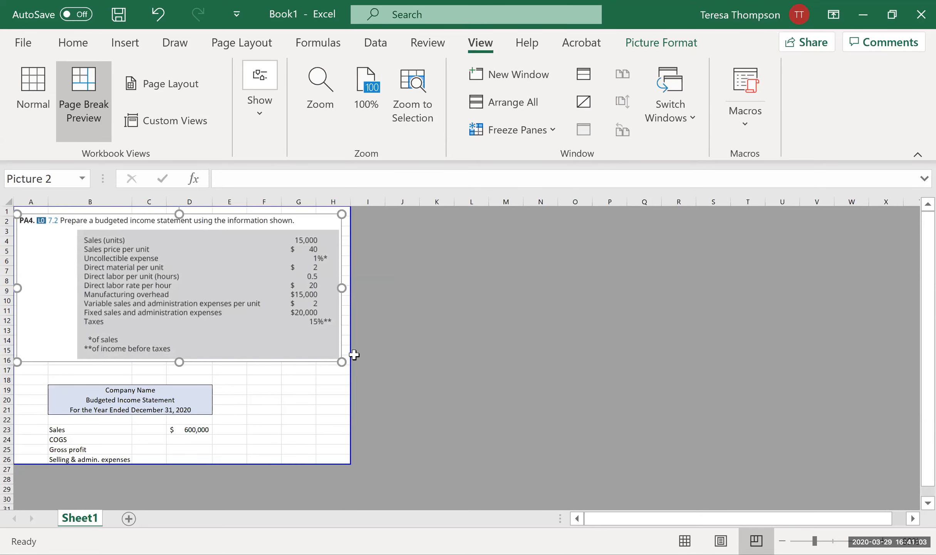
{"action": "left_click", "coordinate": [401, 389]}
{"action": "left_click", "coordinate": [393, 409]}
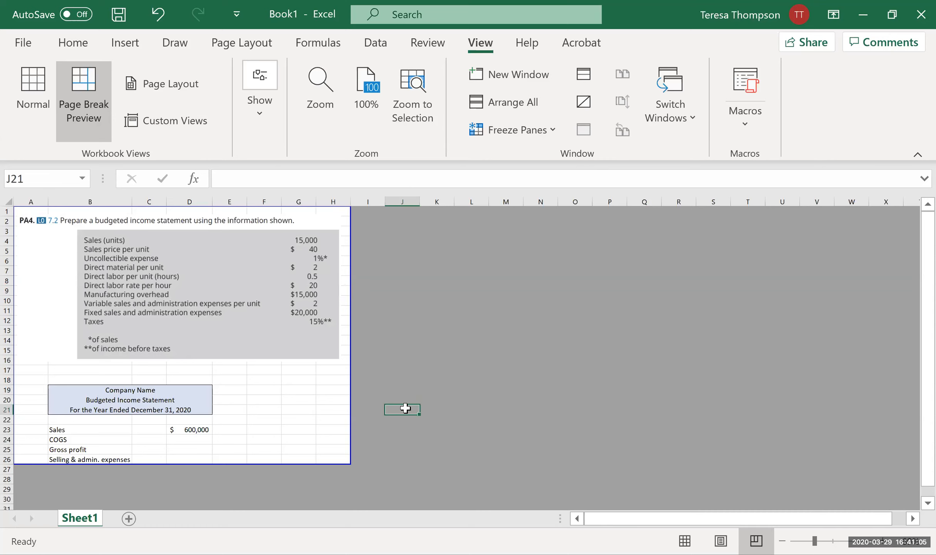
{"action": "left_click", "coordinate": [368, 400]}
{"action": "left_click", "coordinate": [34, 96]}
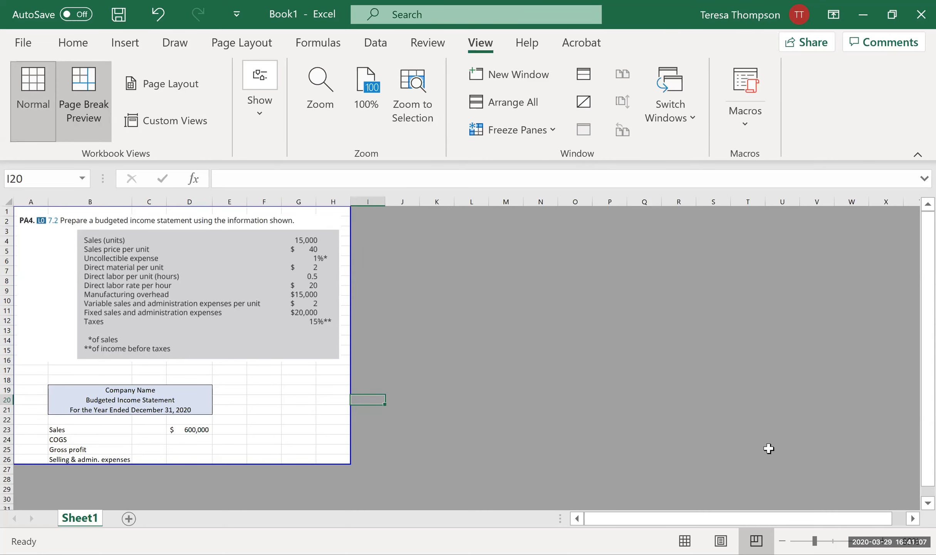
Enter the heading COGS Calculation beside the income statement and place it in J22.
{"action": "scroll", "coordinate": [721, 448], "scroll_direction": "down", "scroll_amount": 2}
{"action": "key", "text": "Down"}
{"action": "key", "text": "Down"}
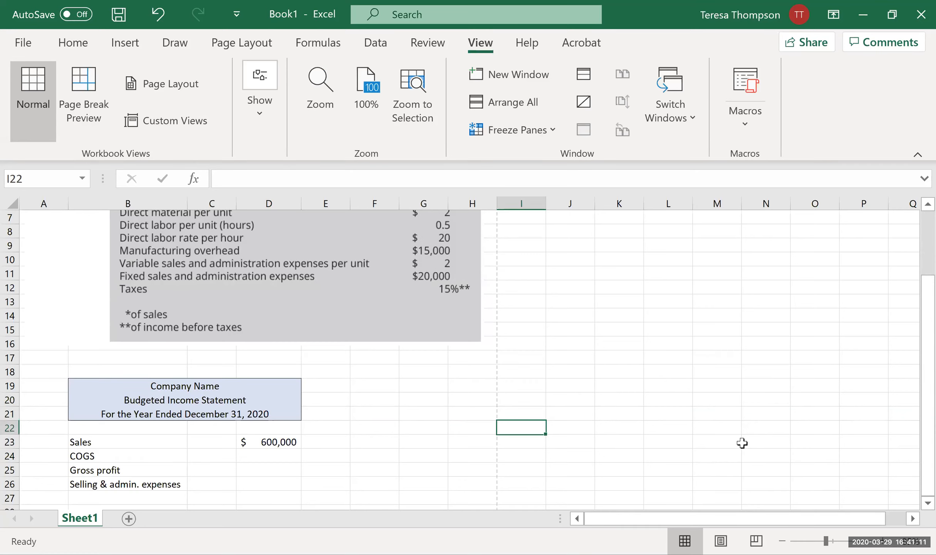
{"action": "type", "text": "COGS Calculation"}
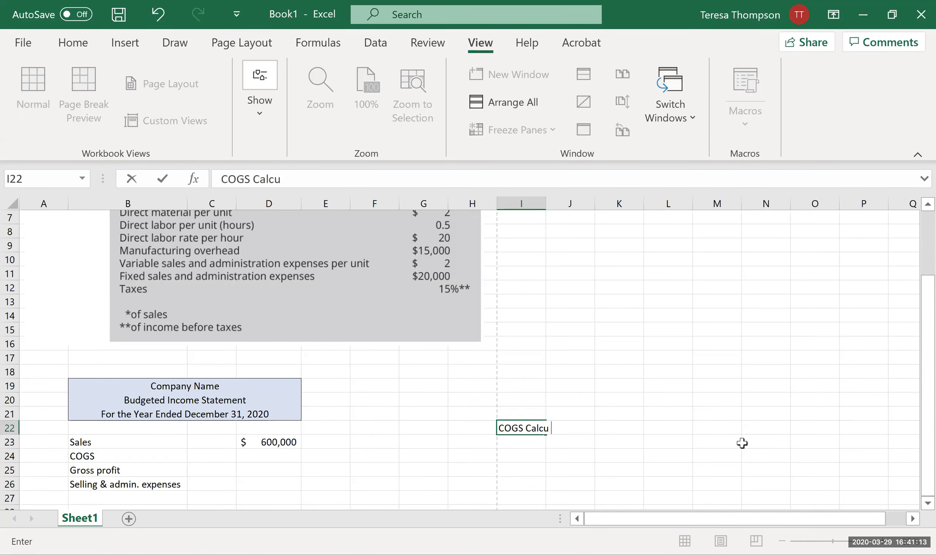
{"action": "key", "text": "Return"}
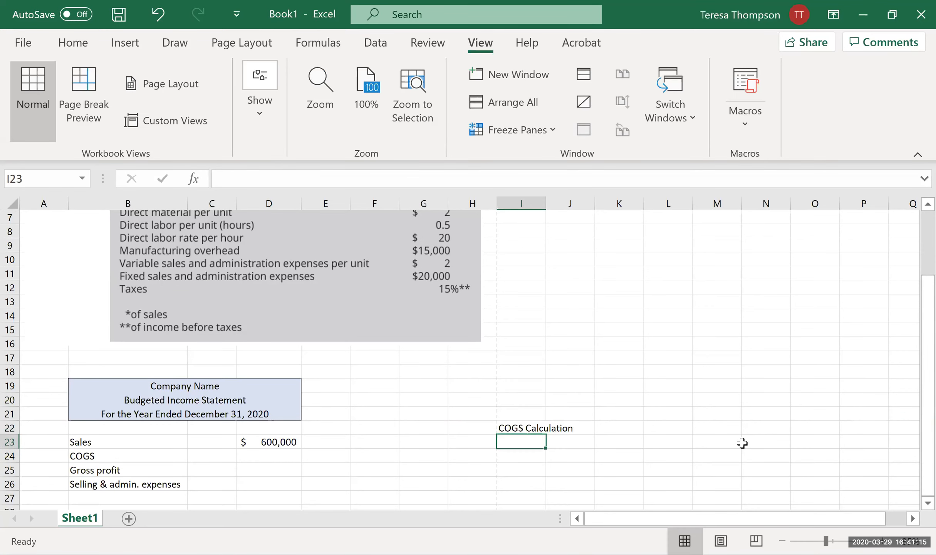
{"action": "key", "text": "Down"}
{"action": "key", "text": "Up"}
{"action": "key", "text": "Up"}
{"action": "key", "text": "ctrl+c"}
{"action": "key", "text": "Right"}
{"action": "key", "text": "Return"}
Label the cost rows in J24:J27 as DM, DL, MOH and Total prod cost.
{"action": "key", "text": "Down"}
{"action": "type", "text": "DM"}
{"action": "key", "text": "Return"}
{"action": "type", "text": "DL"}
{"action": "key", "text": "Return"}
{"action": "type", "text": "MOH"}
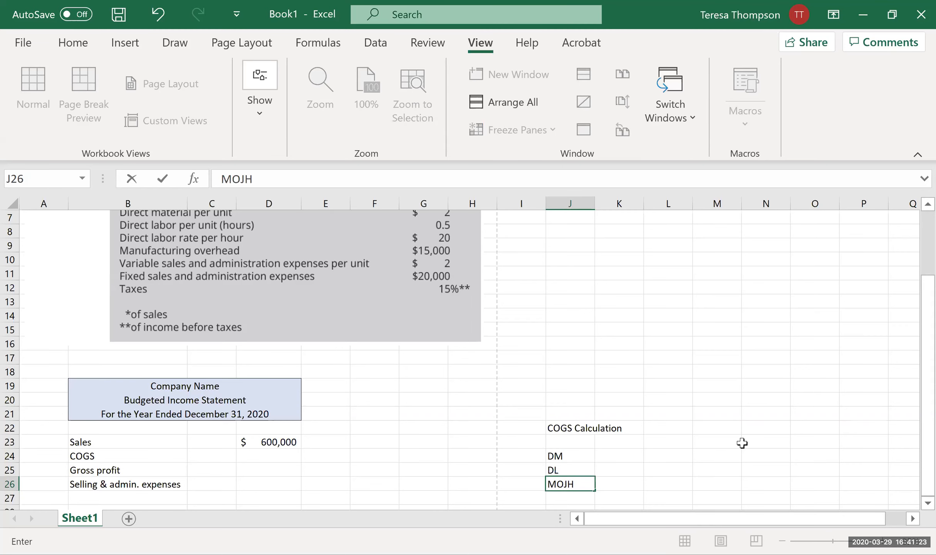
{"action": "key", "text": "Return"}
{"action": "type", "text": "Total "}
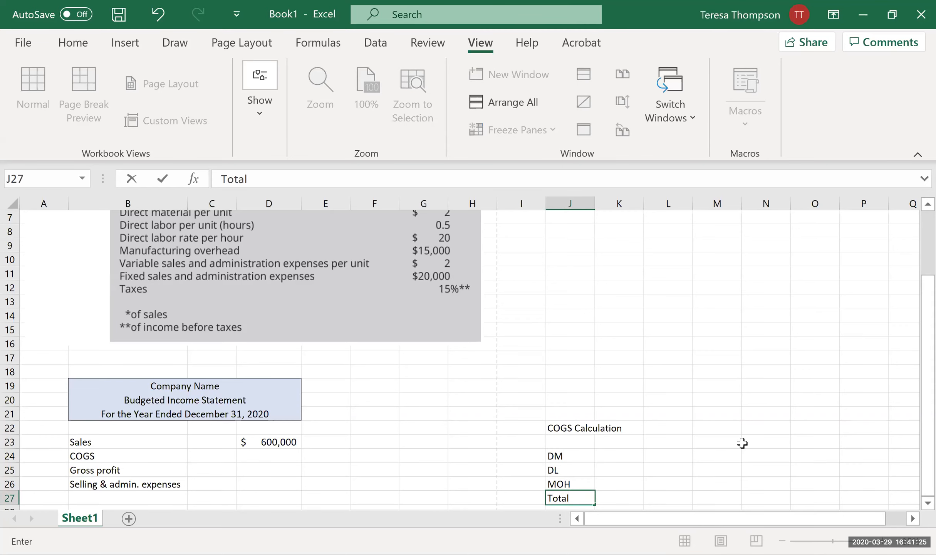
{"action": "type", "text": "prod cost"}
{"action": "key", "text": "Return"}
Enter the direct material cost per unit of 2 in K24.
{"action": "key", "text": "Up"}
{"action": "key", "text": "Up"}
{"action": "key", "text": "Up"}
{"action": "key", "text": "Up"}
{"action": "key", "text": "Right"}
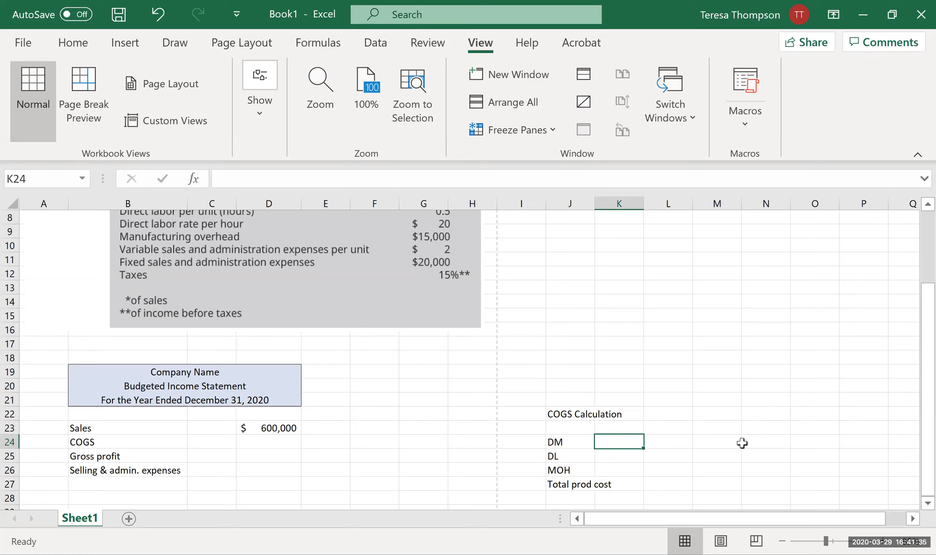
{"action": "scroll", "coordinate": [355, 317], "scroll_direction": "up", "scroll_amount": 1}
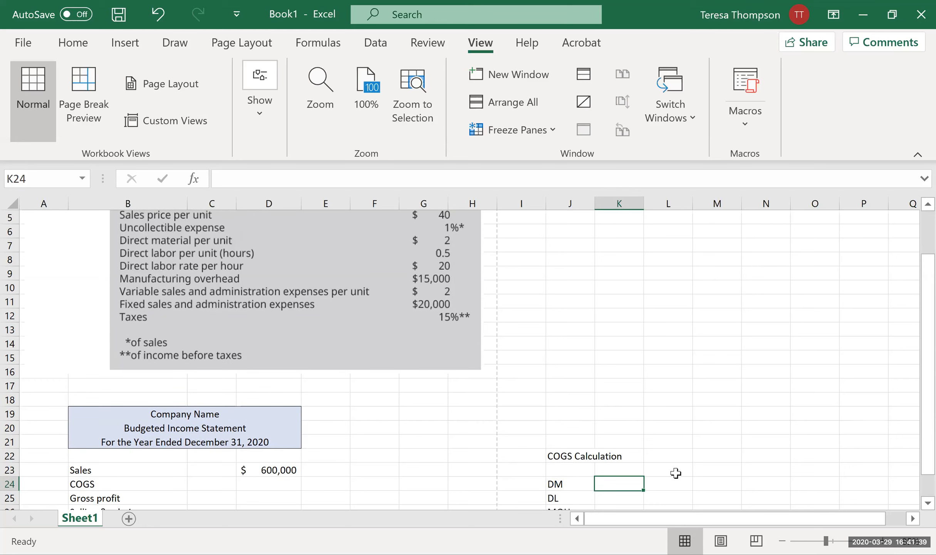
{"action": "type", "text": "2"}
{"action": "key", "text": "Return"}
Format the direct material cost in K24 as accounting currency with dollar sign and no decimal places.
{"action": "left_click", "coordinate": [603, 482]}
{"action": "left_click", "coordinate": [74, 41]}
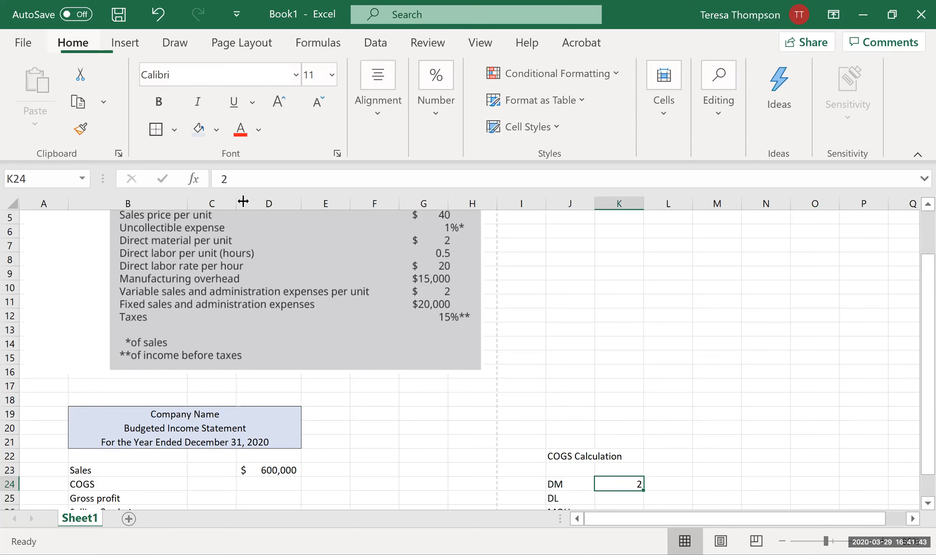
{"action": "left_click", "coordinate": [439, 133]}
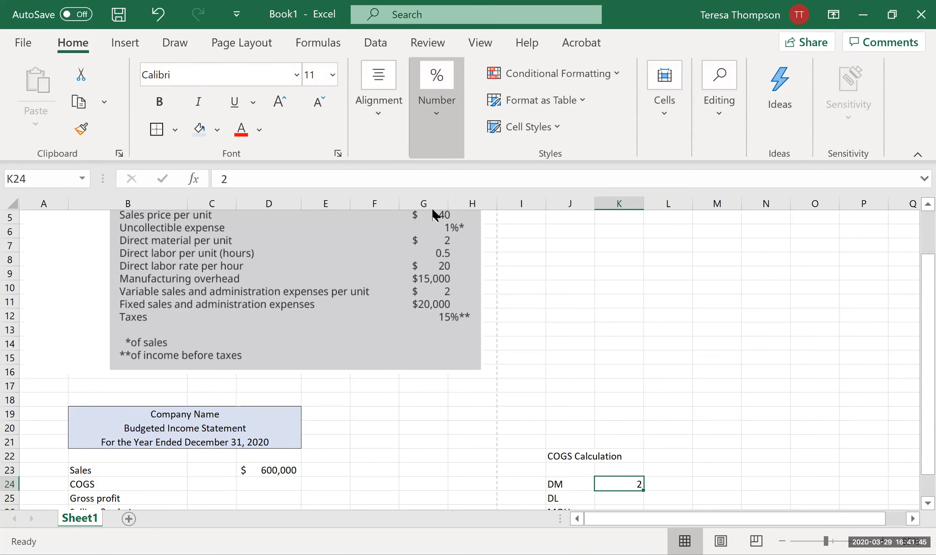
{"action": "left_click", "coordinate": [424, 207]}
{"action": "left_click", "coordinate": [516, 207]}
{"action": "left_click", "coordinate": [516, 207]}
{"action": "scroll", "coordinate": [616, 452], "scroll_direction": "down", "scroll_amount": 1}
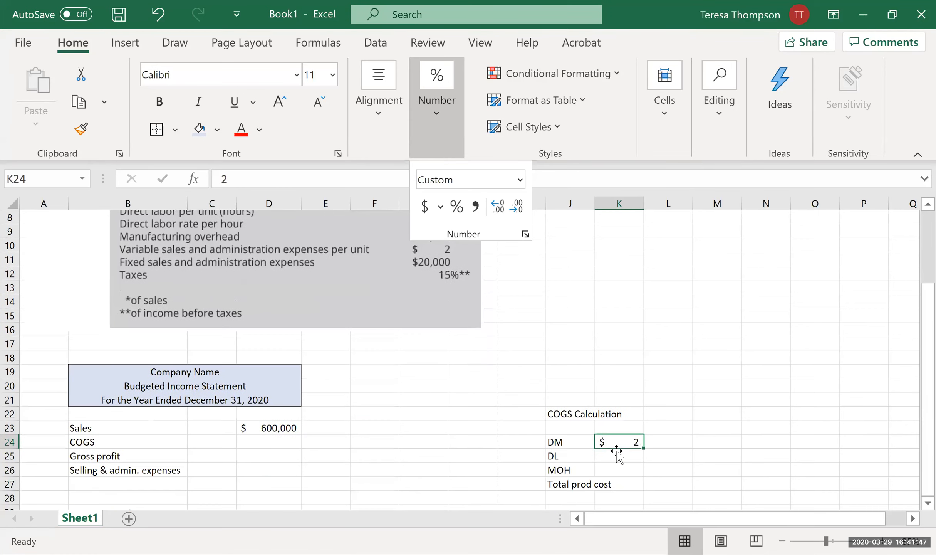
{"action": "key", "text": "Return"}
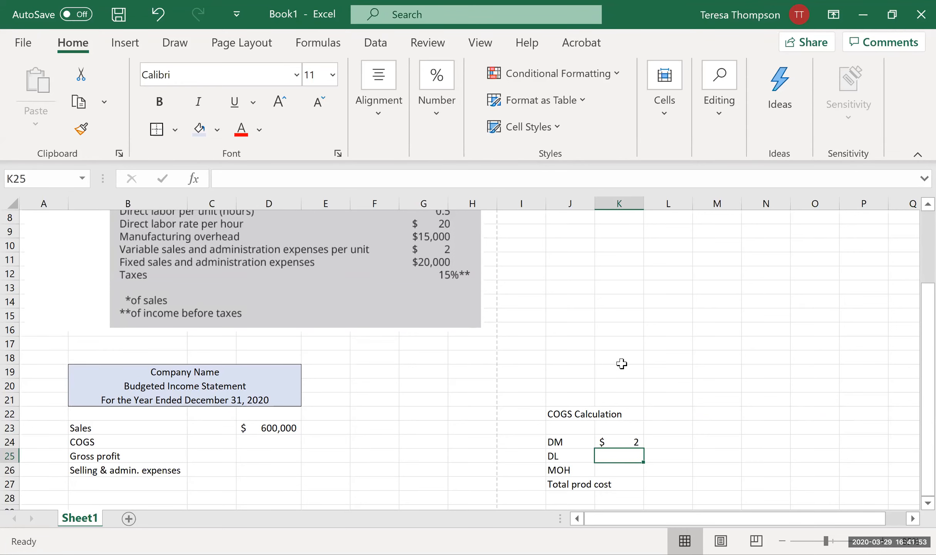
Try to calculate the direct labor cost in K25 by dividing 20 by 0.5.
{"action": "scroll", "coordinate": [493, 393], "scroll_direction": "up", "scroll_amount": 1}
{"action": "scroll", "coordinate": [494, 393], "scroll_direction": "up", "scroll_amount": 1}
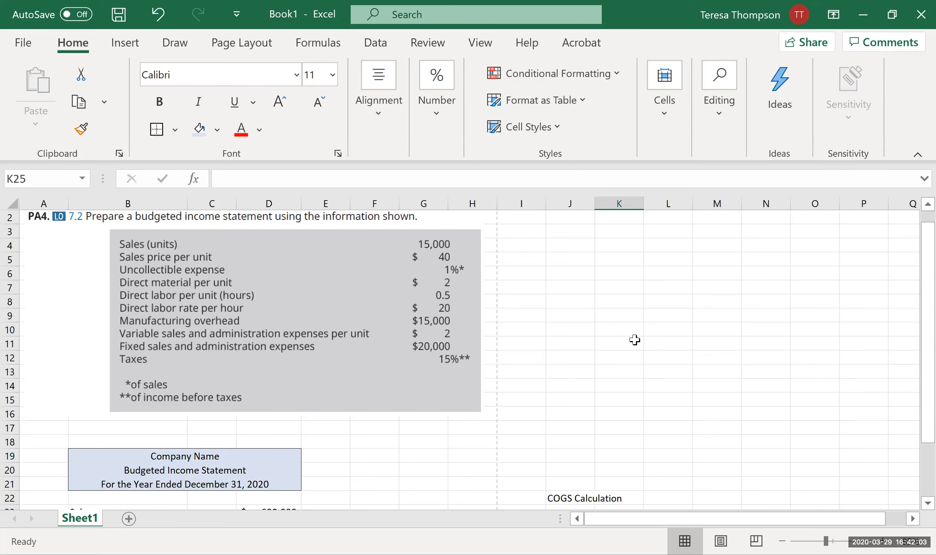
{"action": "scroll", "coordinate": [635, 339], "scroll_direction": "down", "scroll_amount": 1}
{"action": "scroll", "coordinate": [670, 388], "scroll_direction": "down", "scroll_amount": 1}
{"action": "type", "text": "+20"}
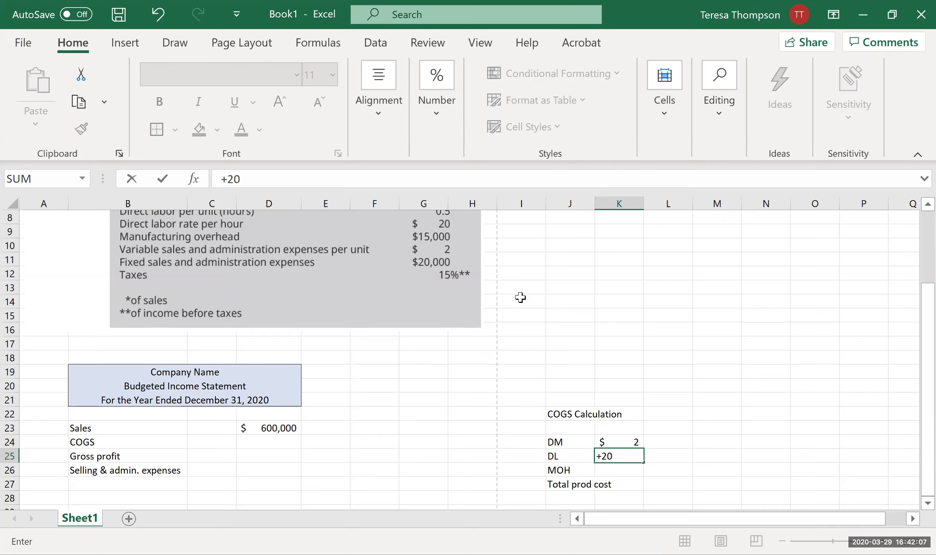
{"action": "key", "text": "BackSpace"}
{"action": "key", "text": "Return"}
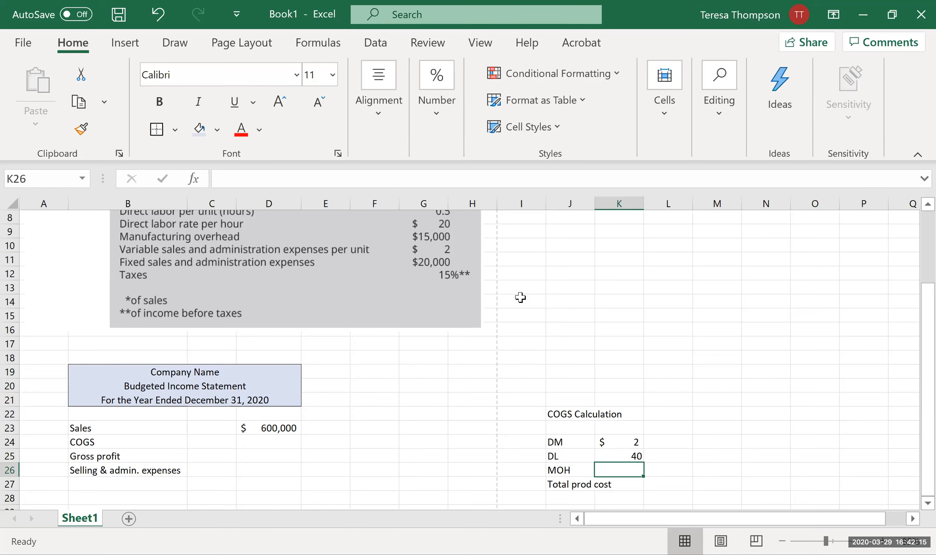
Replace the direct labor formula in K25 with 0.5 hours multiplied by the rate of 20.
{"action": "key", "text": "Up"}
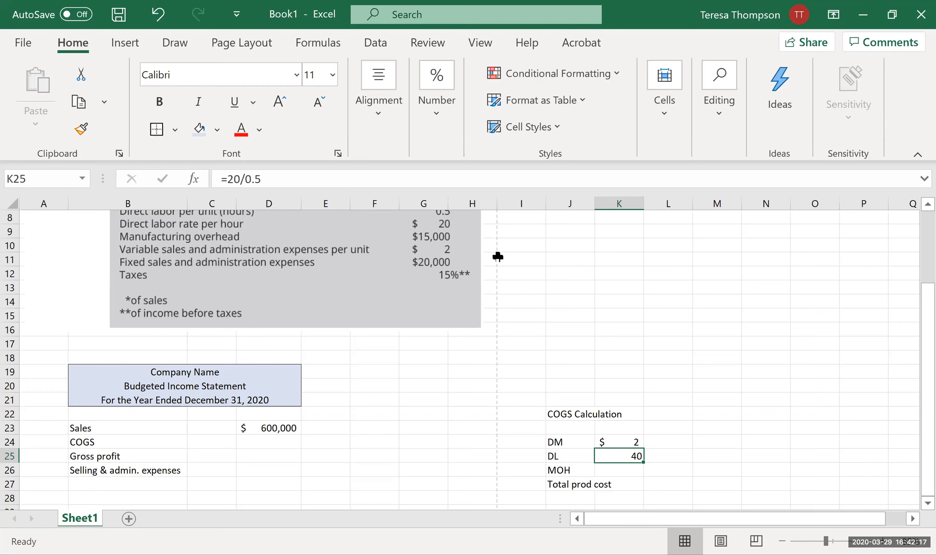
{"action": "key", "text": "F2"}
{"action": "key", "text": "Left"}
{"action": "key", "text": "Left"}
{"action": "key", "text": "Left"}
{"action": "key", "text": "BackSpace"}
{"action": "type", "text": "*"}
{"action": "key", "text": "ctrl+Return"}
{"action": "key", "text": "Right"}
{"action": "key", "text": "Left"}
{"action": "type", "text": "+"}
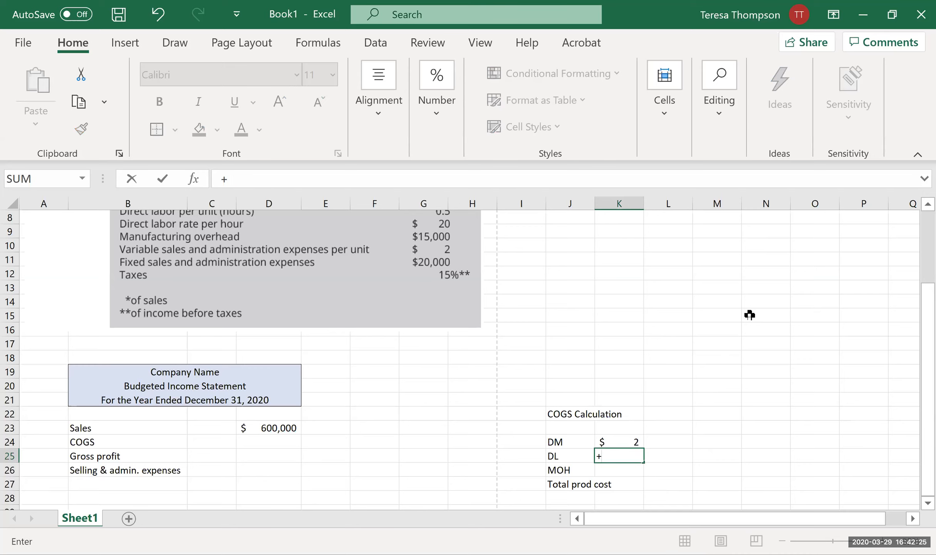
{"action": "type", "text": ".5*20"}
{"action": "key", "text": "Return"}
{"action": "key", "text": "Up"}
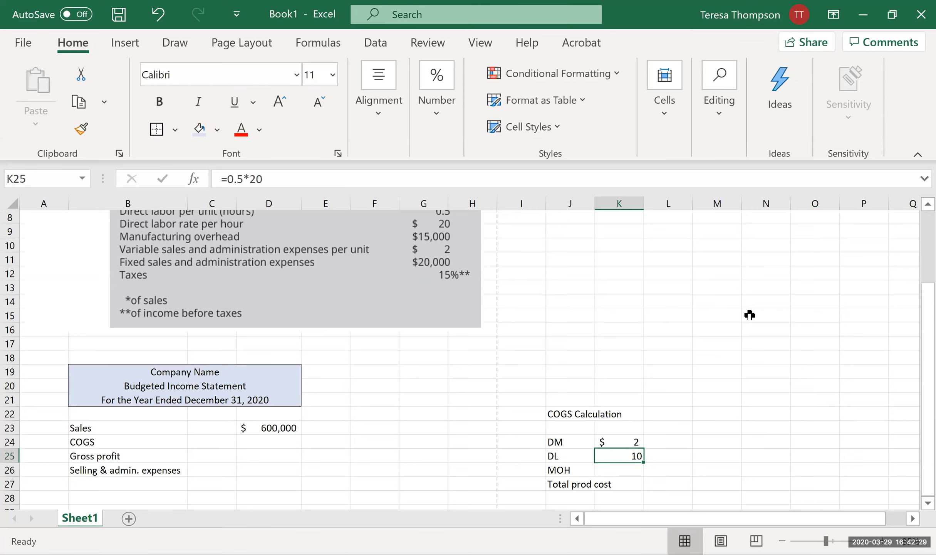
Enter the manufacturing overhead of 15000 in K26.
{"action": "key", "text": "Right"}
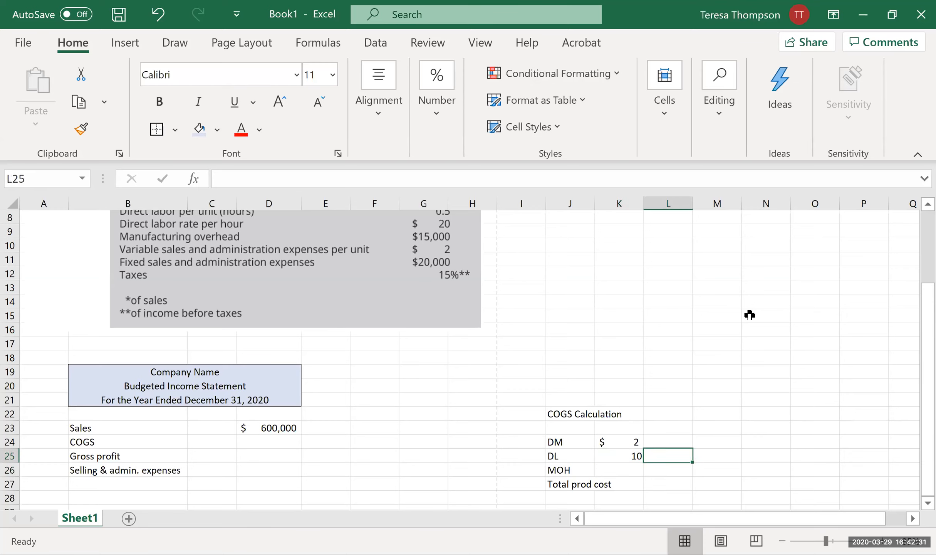
{"action": "key", "text": "Left"}
{"action": "key", "text": "Down"}
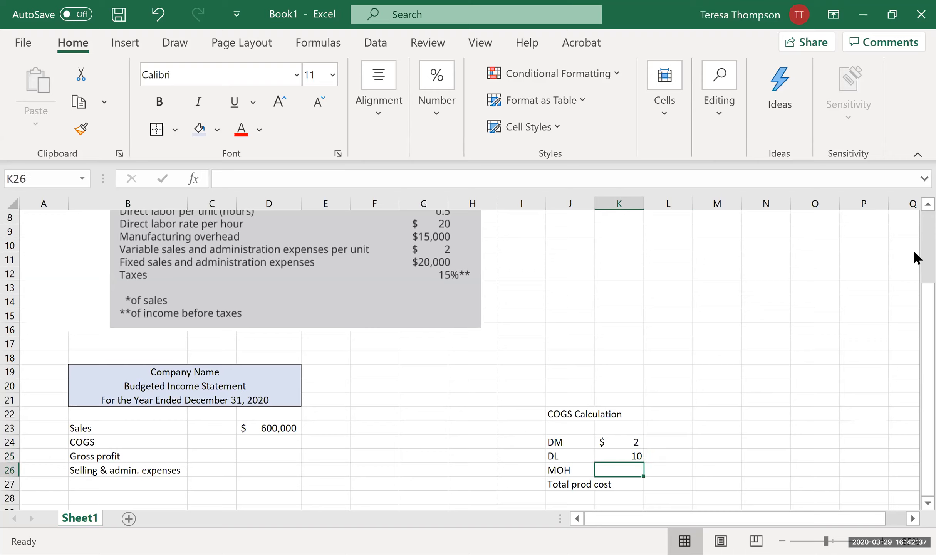
{"action": "type", "text": "15000"}
{"action": "key", "text": "Return"}
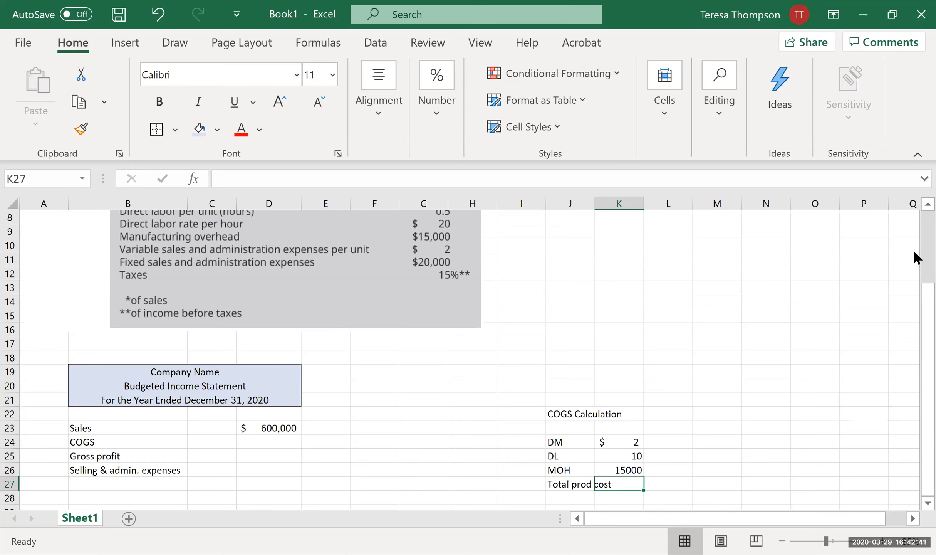
Calculate the manufacturing overhead per unit in K26 by dividing 15000 by 15000 units.
{"action": "key", "text": "Up"}
{"action": "type", "text": "+15000/"}
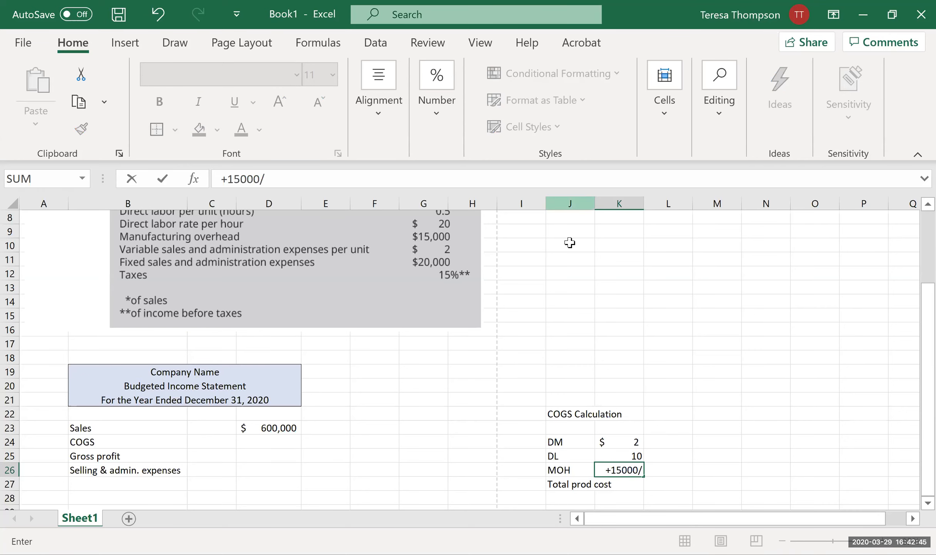
{"action": "scroll", "coordinate": [504, 311], "scroll_direction": "up", "scroll_amount": 1}
{"action": "scroll", "coordinate": [372, 254], "scroll_direction": "up", "scroll_amount": 1}
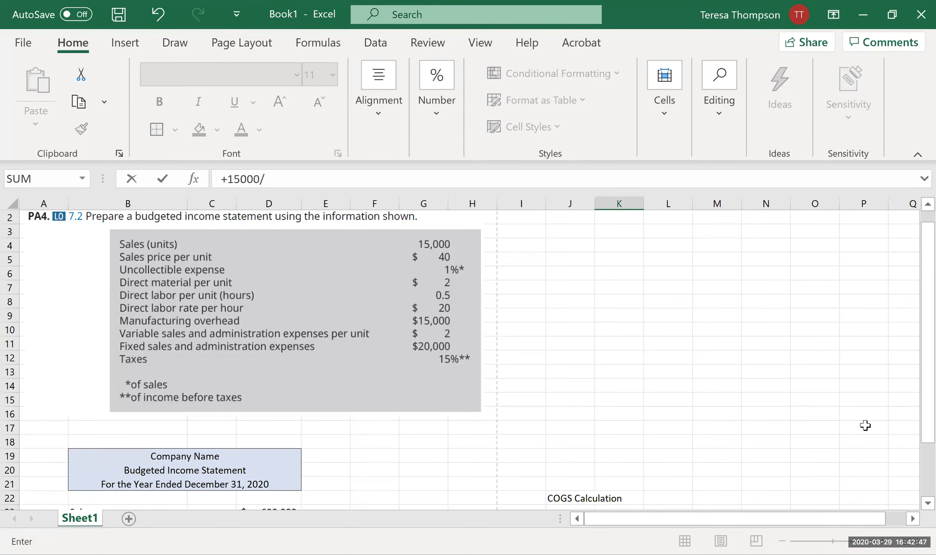
{"action": "scroll", "coordinate": [890, 432], "scroll_direction": "down", "scroll_amount": 2}
{"action": "type", "text": "15000"}
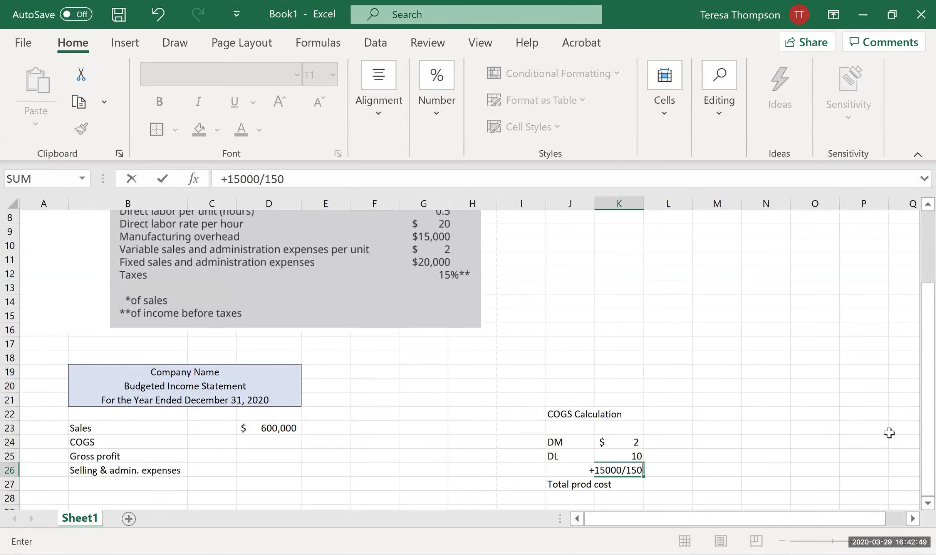
{"action": "key", "text": "Return"}
Calculate the total production cost per unit in K27 as the sum of K24:K26.
{"action": "type", "text": "=sum("}
{"action": "left_click_drag", "start_coordinate": [632, 443], "coordinate": [631, 469]}
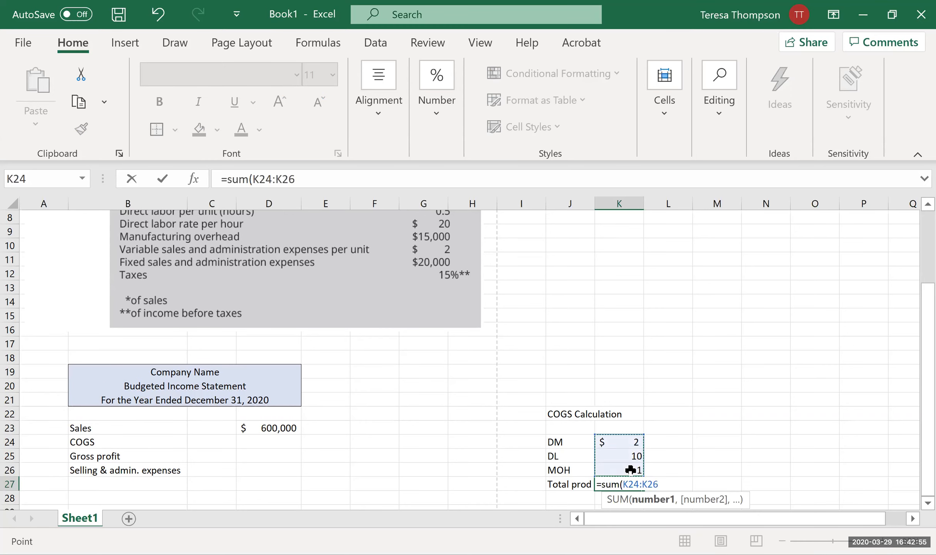
{"action": "type", "text": ")"}
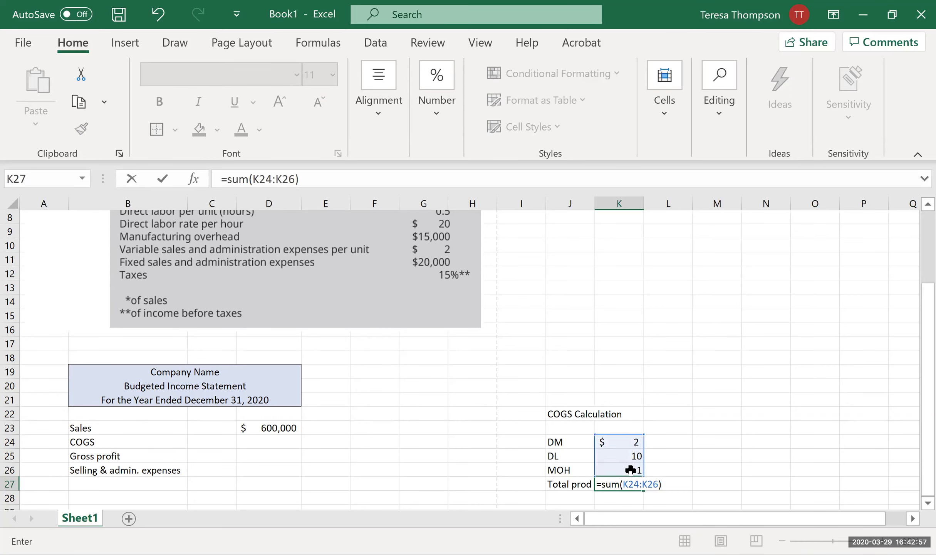
{"action": "key", "text": "Return"}
Calculate COGS in D24 by multiplying the total production cost per unit in K27 by 15000 units.
{"action": "key", "text": "Up"}
{"action": "key", "text": "Up"}
{"action": "key", "text": "Up"}
{"action": "key", "text": "Up"}
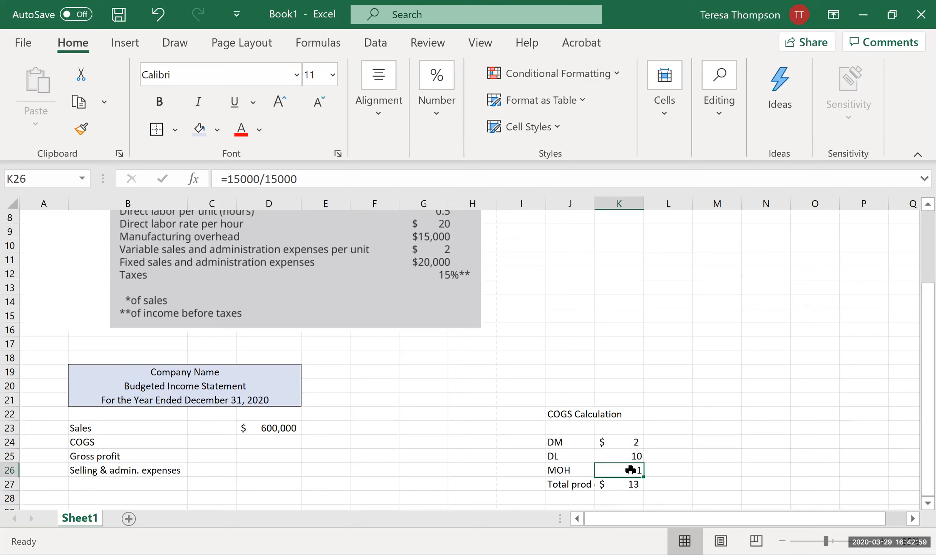
{"action": "key", "text": "Left"}
{"action": "key", "text": "Left"}
{"action": "key", "text": "Left"}
{"action": "key", "text": "Left"}
{"action": "key", "text": "Left"}
{"action": "key", "text": "Left"}
{"action": "key", "text": "Left"}
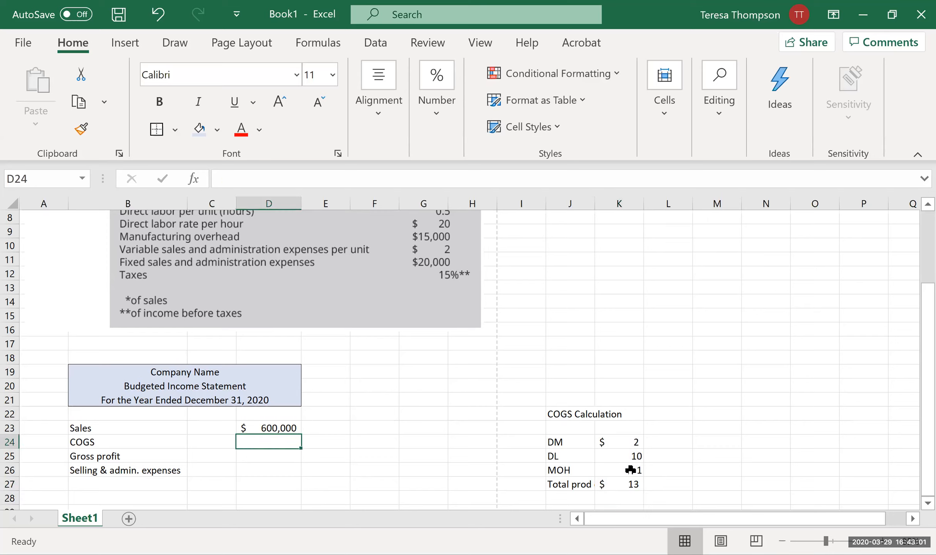
{"action": "type", "text": "="}
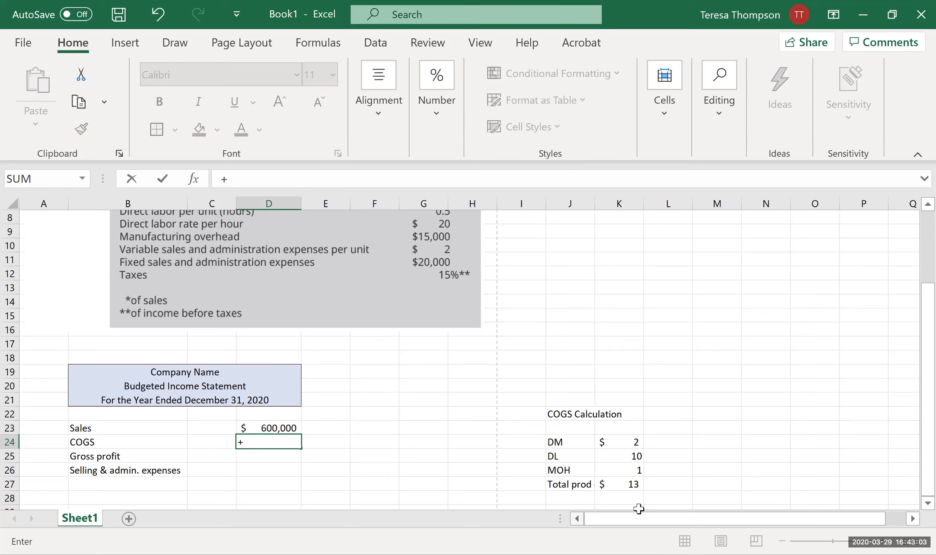
{"action": "key", "text": "BackSpace"}
{"action": "type", "text": "="}
{"action": "left_click", "coordinate": [630, 483]}
{"action": "type", "text": "*"}
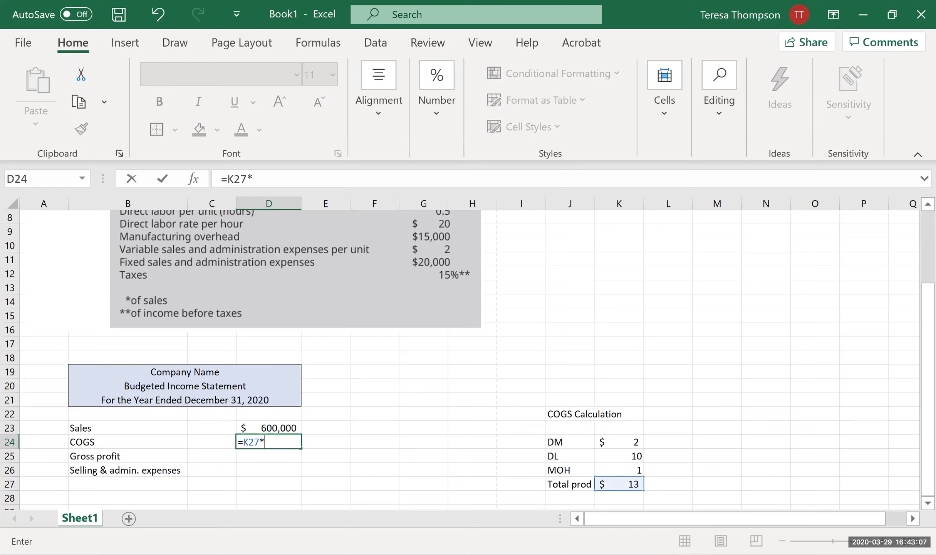
{"action": "type", "text": "15000"}
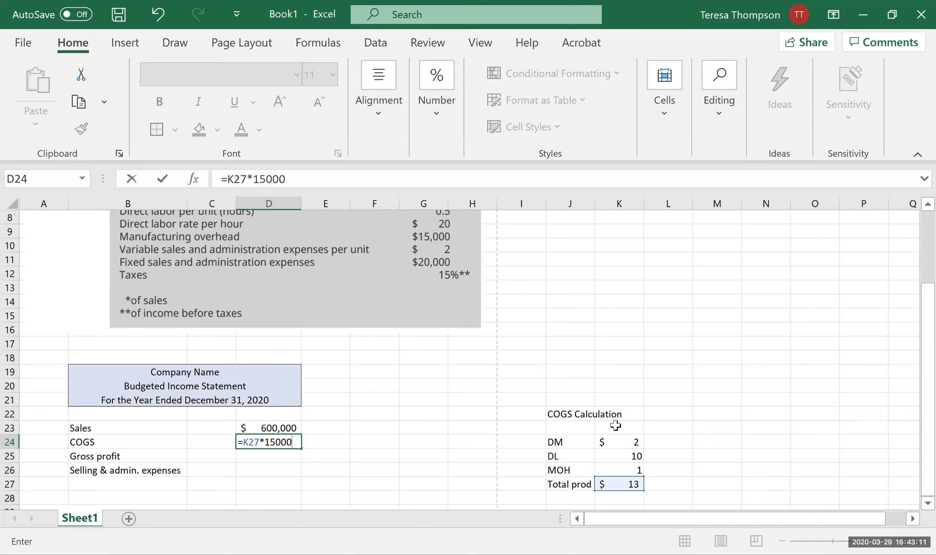
{"action": "scroll", "coordinate": [477, 311], "scroll_direction": "up", "scroll_amount": 2}
{"action": "scroll", "coordinate": [458, 291], "scroll_direction": "down", "scroll_amount": 1}
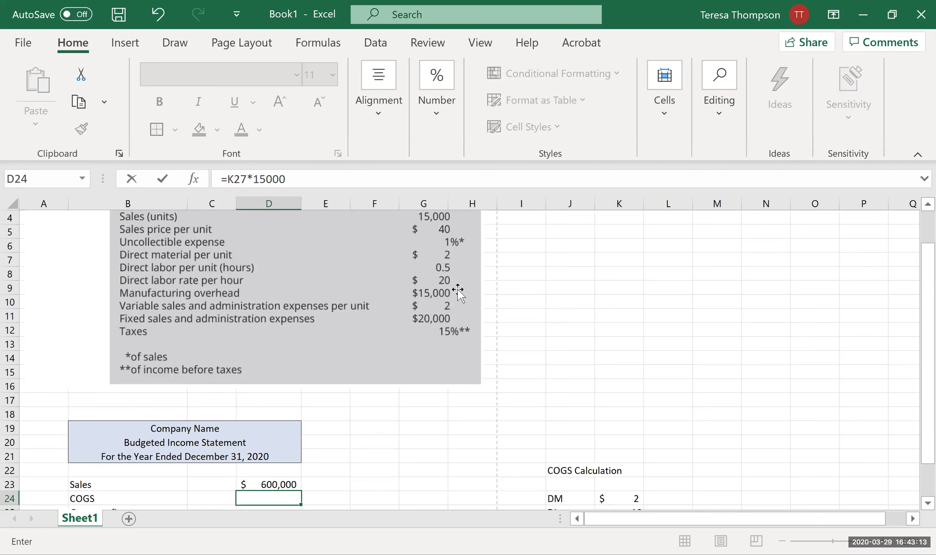
{"action": "scroll", "coordinate": [458, 291], "scroll_direction": "down", "scroll_amount": 1}
{"action": "key", "text": "Return"}
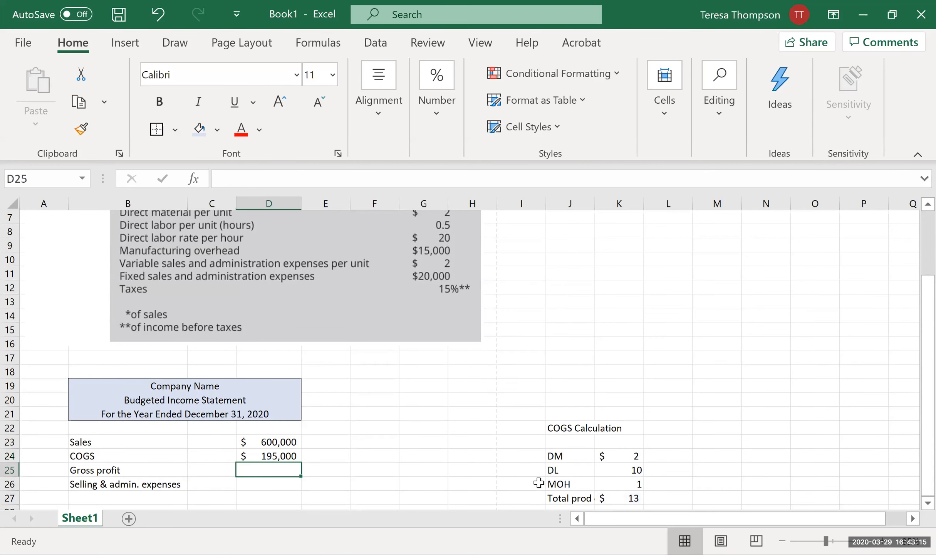
Format the COGS amount in D24 with a thousands separator, no dollar sign and no decimals.
{"action": "left_click", "coordinate": [276, 458]}
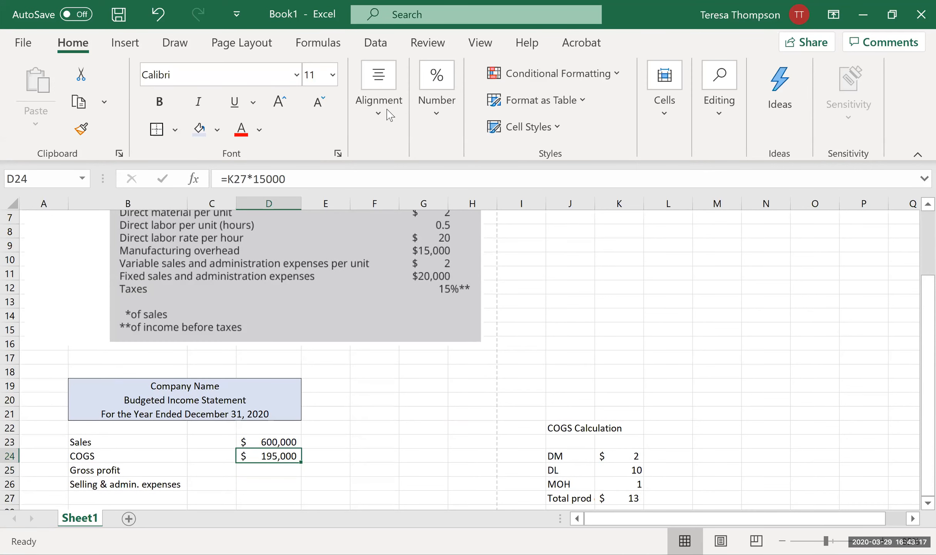
{"action": "left_click", "coordinate": [427, 134]}
{"action": "left_click", "coordinate": [517, 206]}
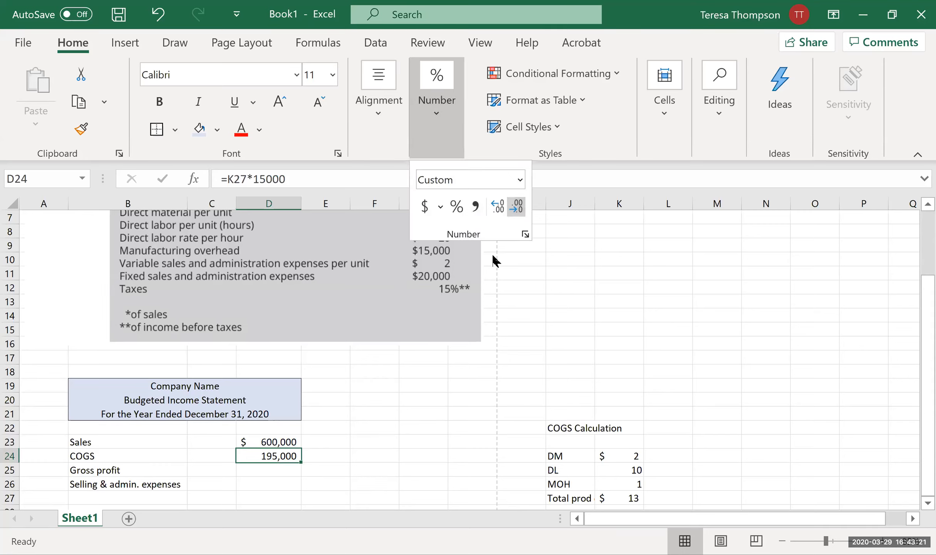
{"action": "left_click", "coordinate": [341, 433]}
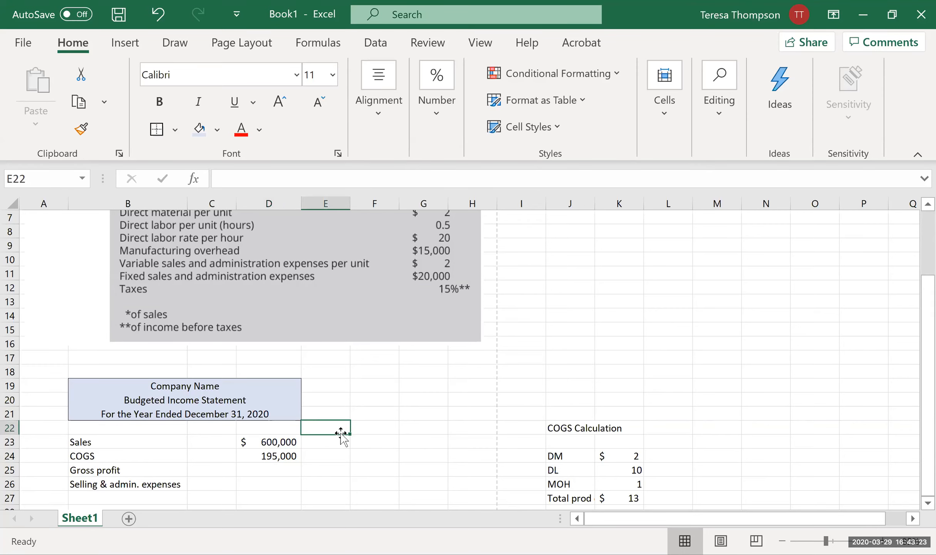
Add a bottom border under the COGS amount in D24.
{"action": "left_click", "coordinate": [285, 453]}
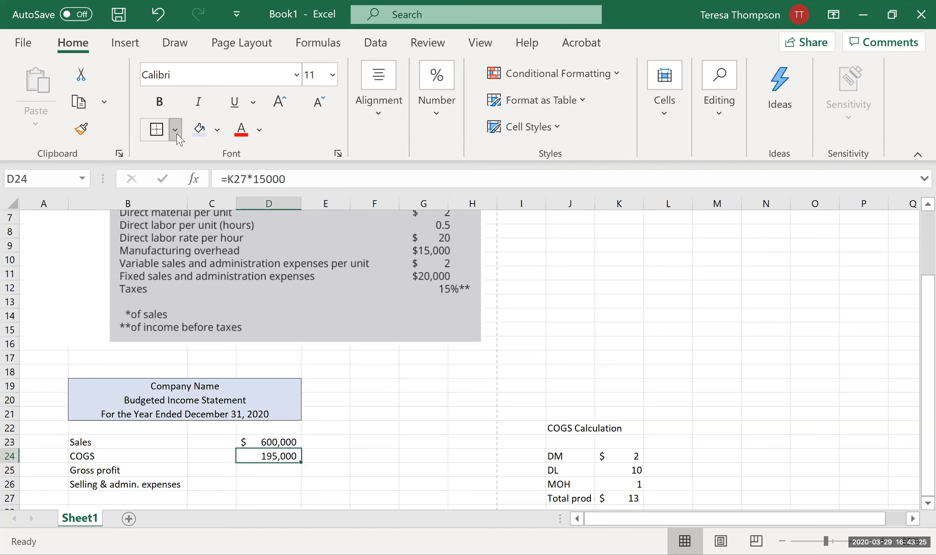
{"action": "left_click", "coordinate": [176, 134]}
{"action": "left_click", "coordinate": [202, 168]}
{"action": "left_click", "coordinate": [280, 278]}
{"action": "left_click", "coordinate": [289, 460]}
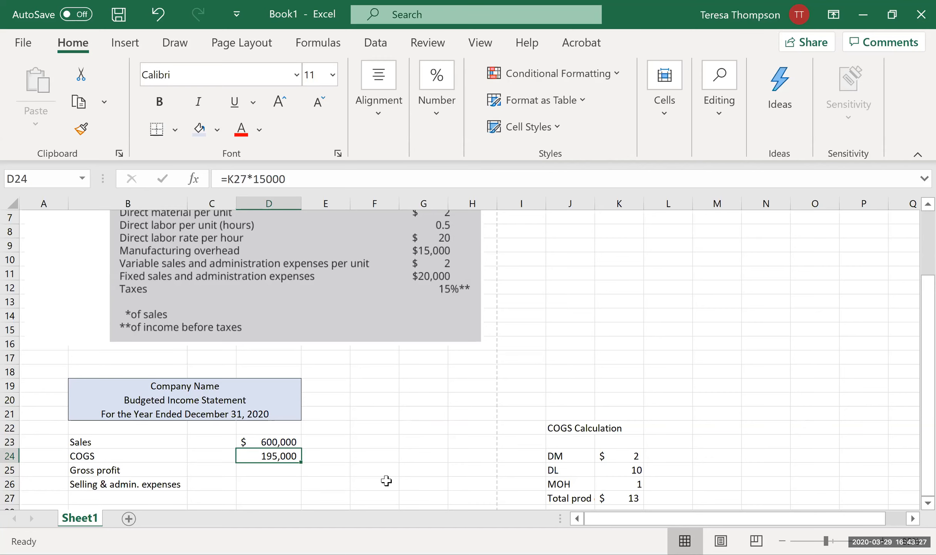
Calculate gross profit in D25 as sales minus COGS with the formula =D23-D24.
{"action": "key", "text": "Down"}
{"action": "type", "text": "="}
{"action": "key", "text": "Up"}
{"action": "key", "text": "Up"}
{"action": "type", "text": "-"}
{"action": "key", "text": "Up"}
{"action": "key", "text": "Return"}
Format the gross profit in D25 with a thousands separator, no dollar sign and no decimals.
{"action": "left_click", "coordinate": [265, 469]}
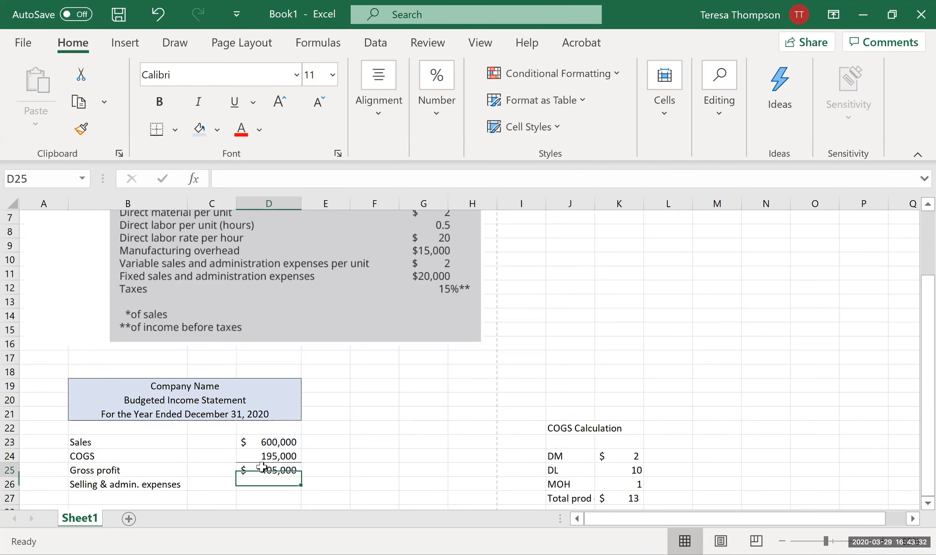
{"action": "left_click", "coordinate": [434, 127]}
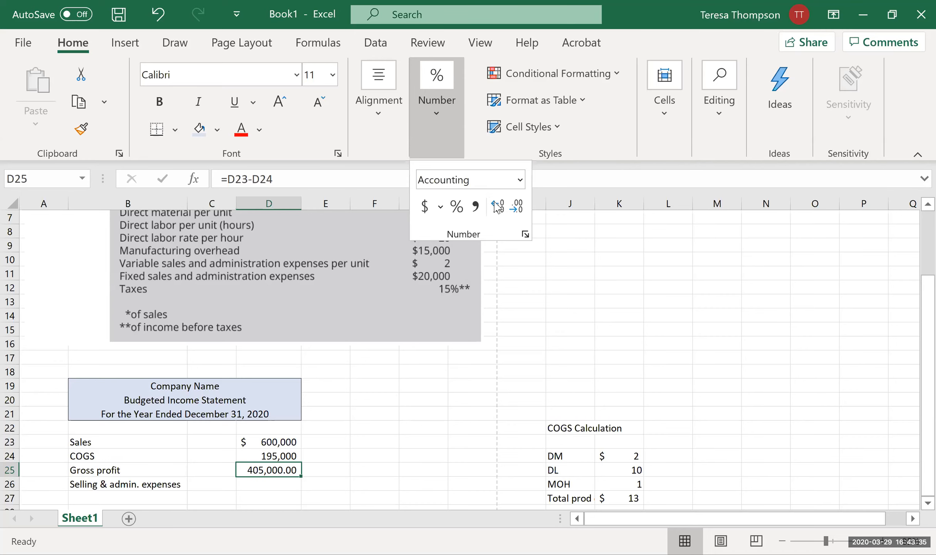
{"action": "left_click", "coordinate": [516, 207]}
{"action": "scroll", "coordinate": [154, 436], "scroll_direction": "down", "scroll_amount": 2}
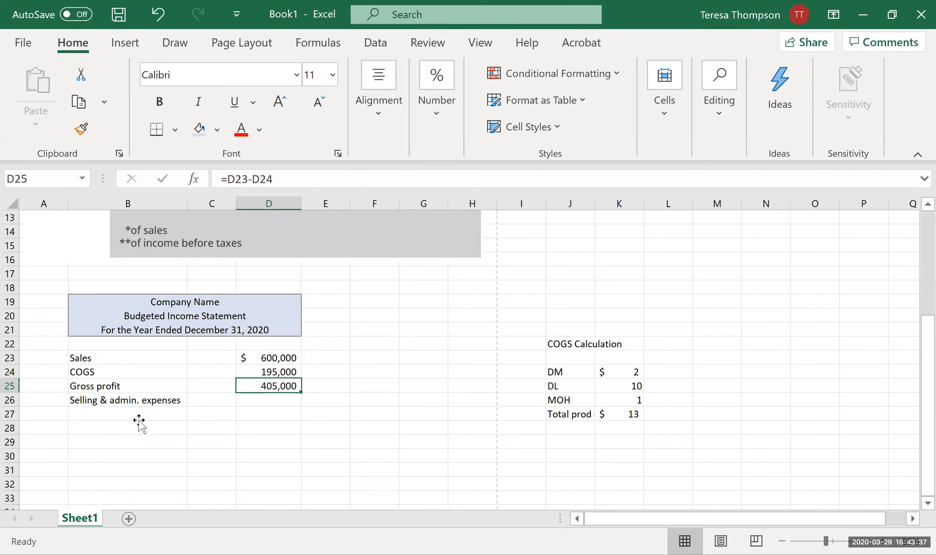
Insert a new column between B and C, and narrow column B so that it serves as a slim indent.
{"action": "left_click", "coordinate": [138, 415]}
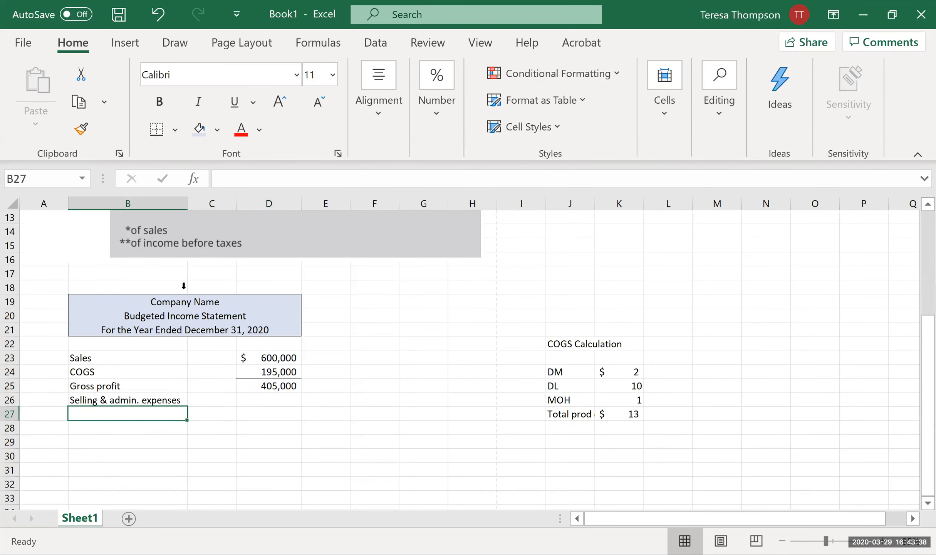
{"action": "left_click", "coordinate": [203, 199]}
{"action": "left_click", "coordinate": [271, 348]}
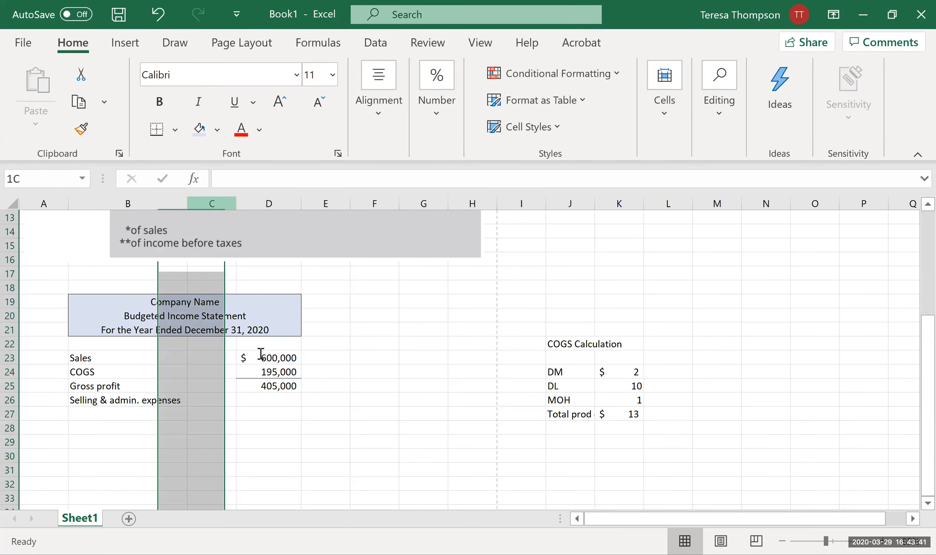
{"action": "left_click", "coordinate": [262, 354]}
{"action": "left_click_drag", "start_coordinate": [112, 208], "coordinate": [96, 201]}
{"action": "left_click", "coordinate": [112, 419]}
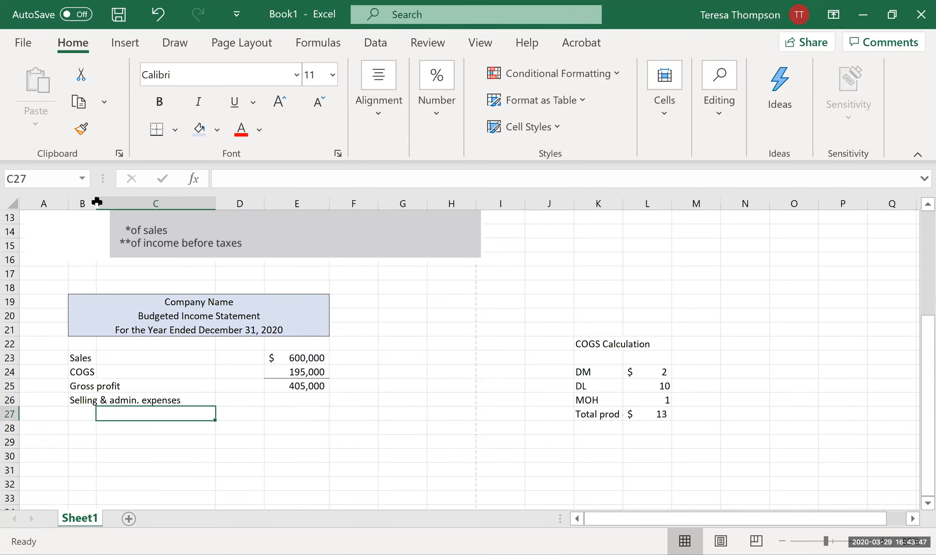
{"action": "left_click_drag", "start_coordinate": [97, 201], "coordinate": [85, 202]}
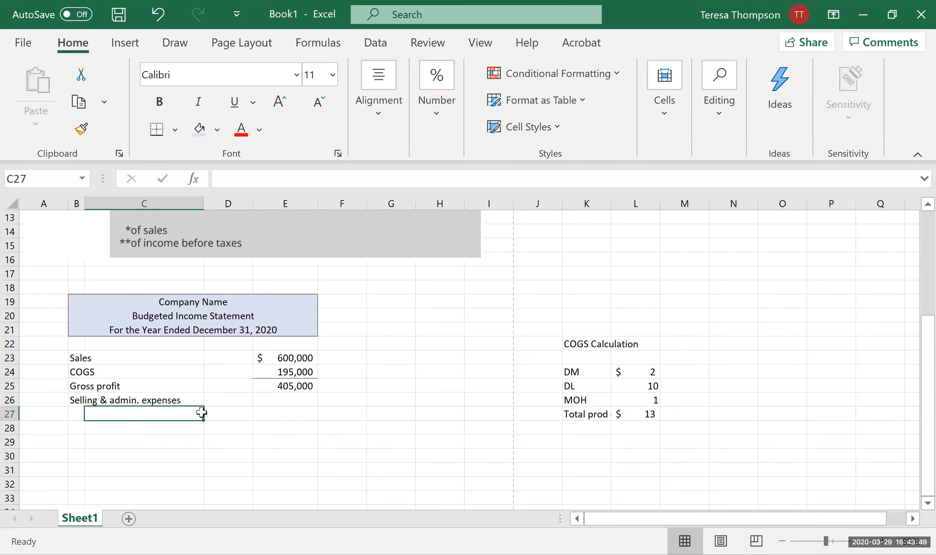
Enter the indented labels Variable selling & admin, Fixed selling & admin and Uncoll. Expense in C27:C29.
{"action": "scroll", "coordinate": [201, 412], "scroll_direction": "up", "scroll_amount": 3}
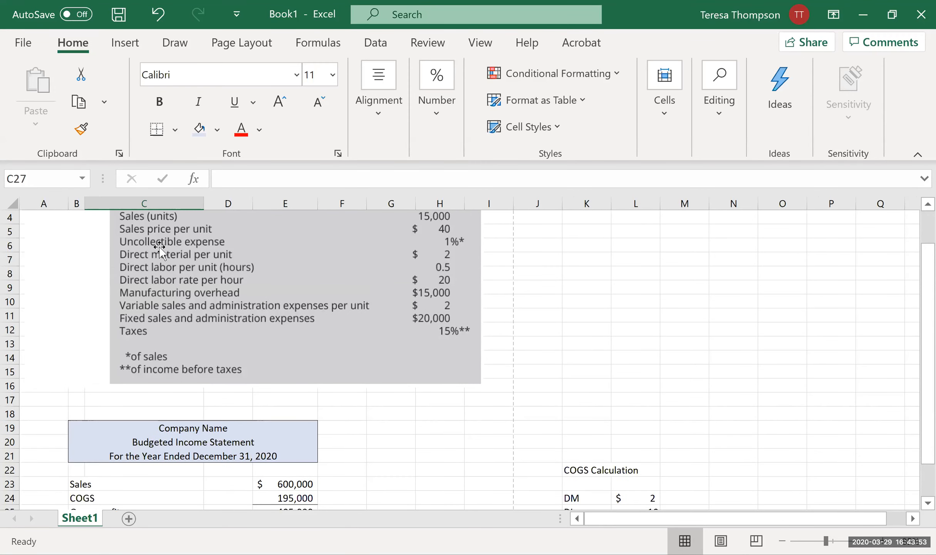
{"action": "scroll", "coordinate": [263, 352], "scroll_direction": "down", "scroll_amount": 1}
{"action": "scroll", "coordinate": [262, 353], "scroll_direction": "up", "scroll_amount": 1}
{"action": "scroll", "coordinate": [262, 352], "scroll_direction": "down", "scroll_amount": 2}
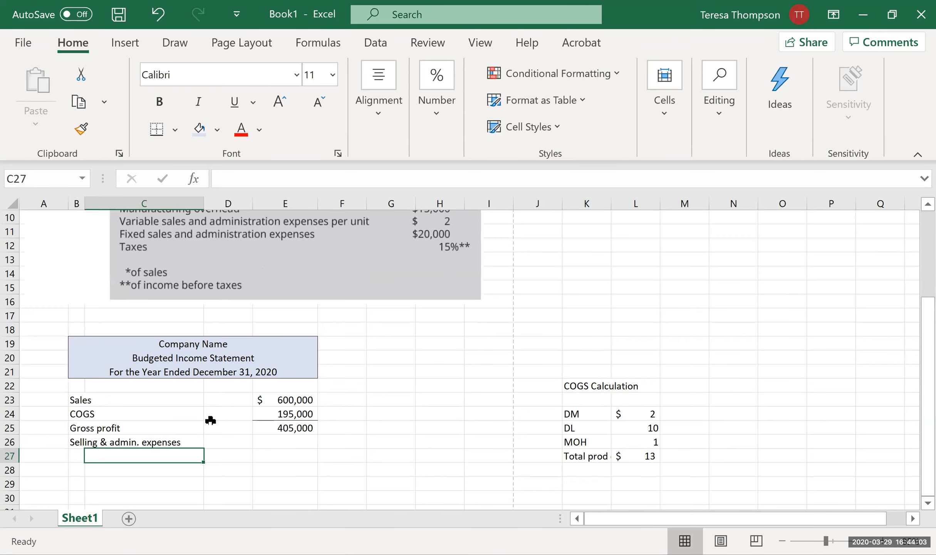
{"action": "type", "text": "V"}
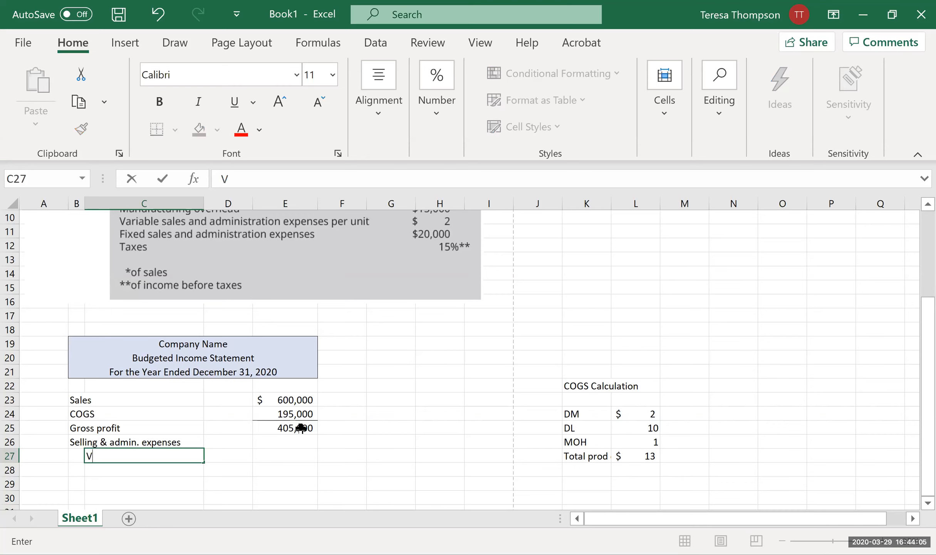
{"action": "type", "text": "ariable sell"}
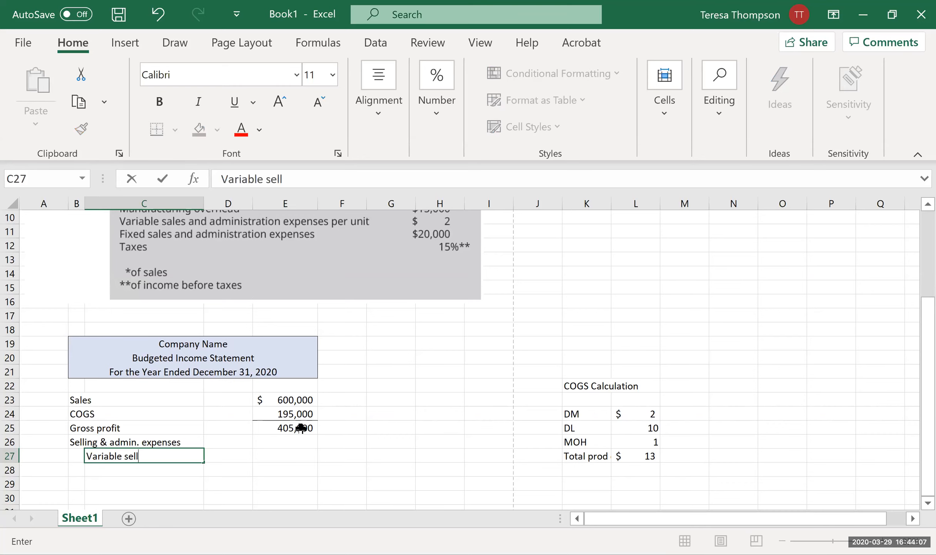
{"action": "type", "text": "ing & admin"}
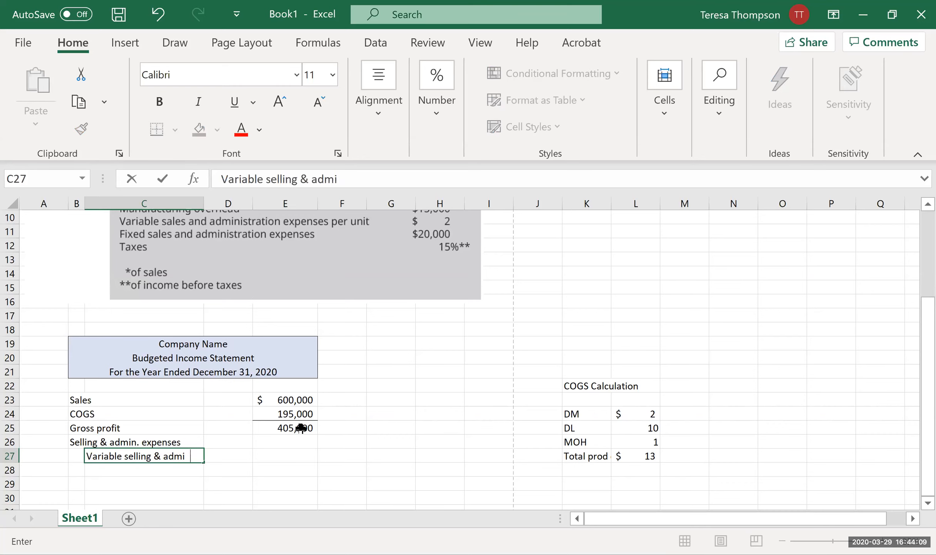
{"action": "key", "text": "Return"}
{"action": "type", "text": "Fixed selling & admin"}
{"action": "key", "text": "Return"}
{"action": "type", "text": "Uncoll. expense"}
{"action": "key", "text": "Return"}
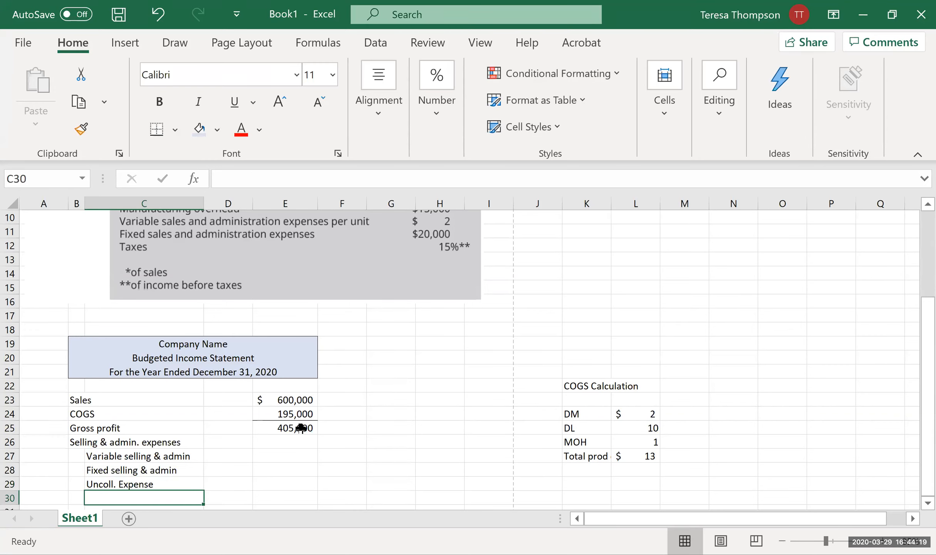
Add a bottom border to D29 in the Uncoll. Expense row.
{"action": "left_click", "coordinate": [229, 484]}
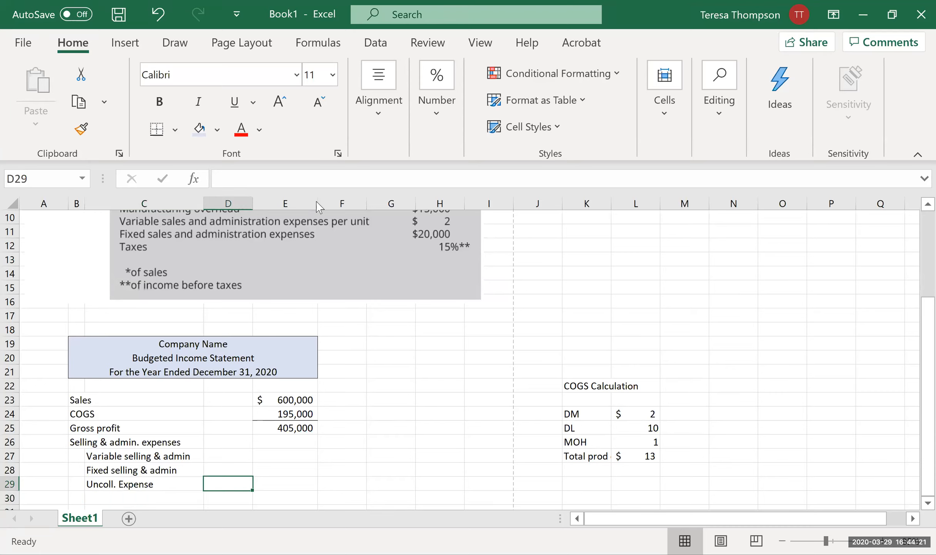
{"action": "left_click", "coordinate": [157, 128]}
{"action": "left_click", "coordinate": [274, 471]}
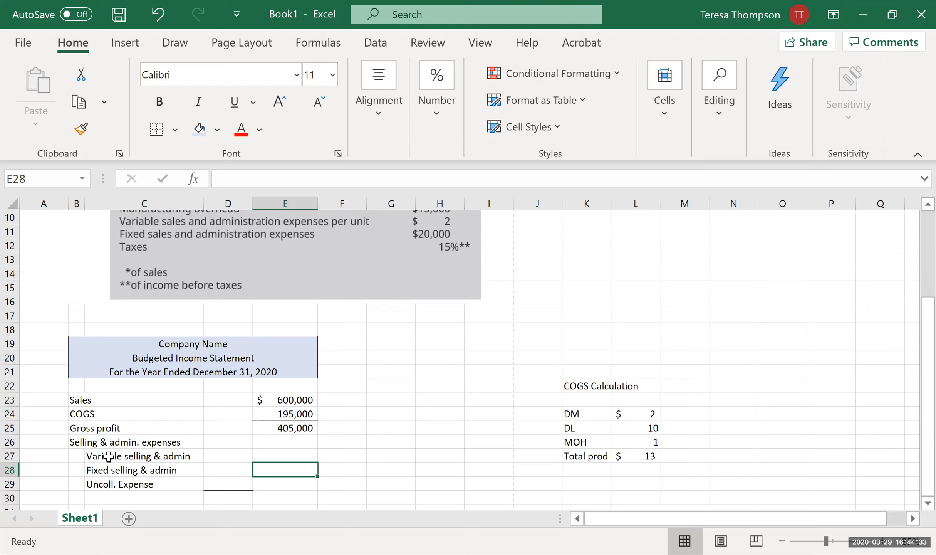
Enter the label Income before taxes in B30 below the selling and administrative expense lines.
{"action": "left_click", "coordinate": [116, 484]}
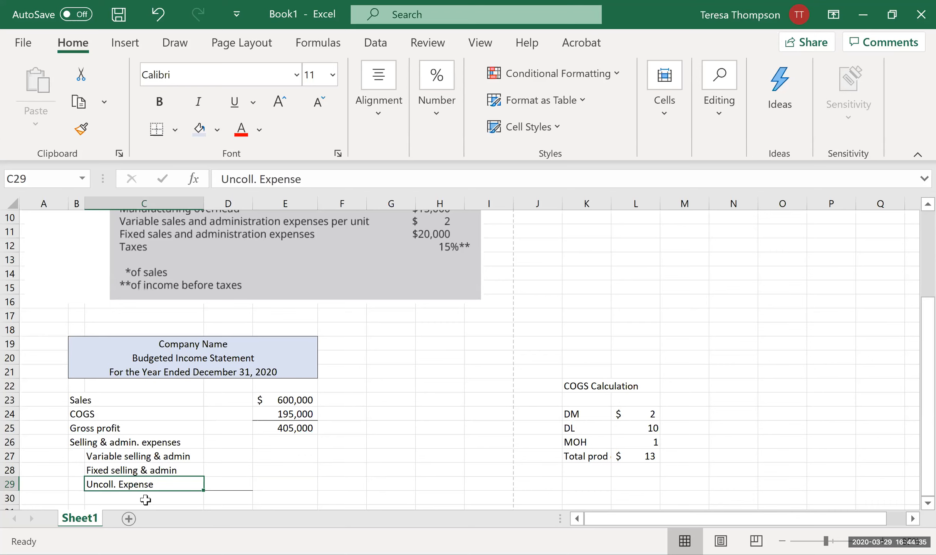
{"action": "scroll", "coordinate": [62, 468], "scroll_direction": "down", "scroll_amount": 1}
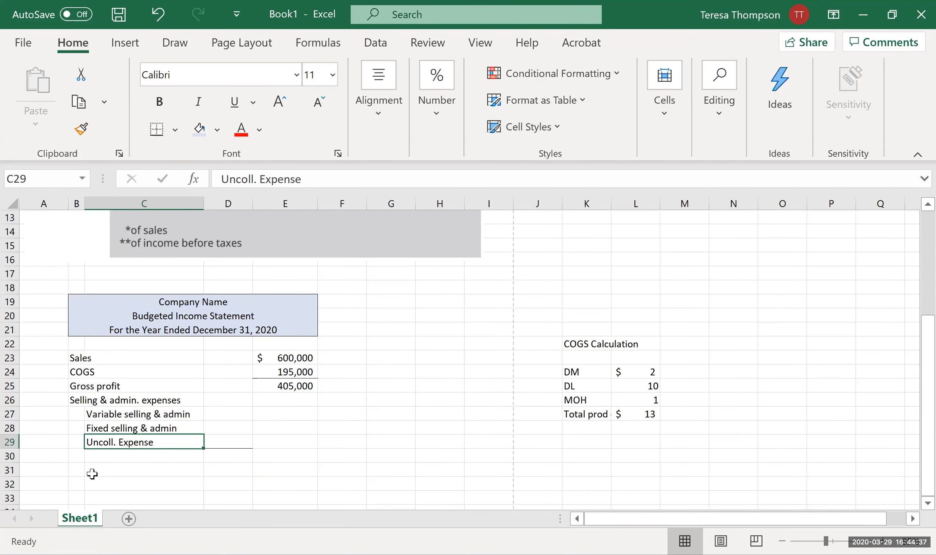
{"action": "scroll", "coordinate": [150, 443], "scroll_direction": "up", "scroll_amount": 1}
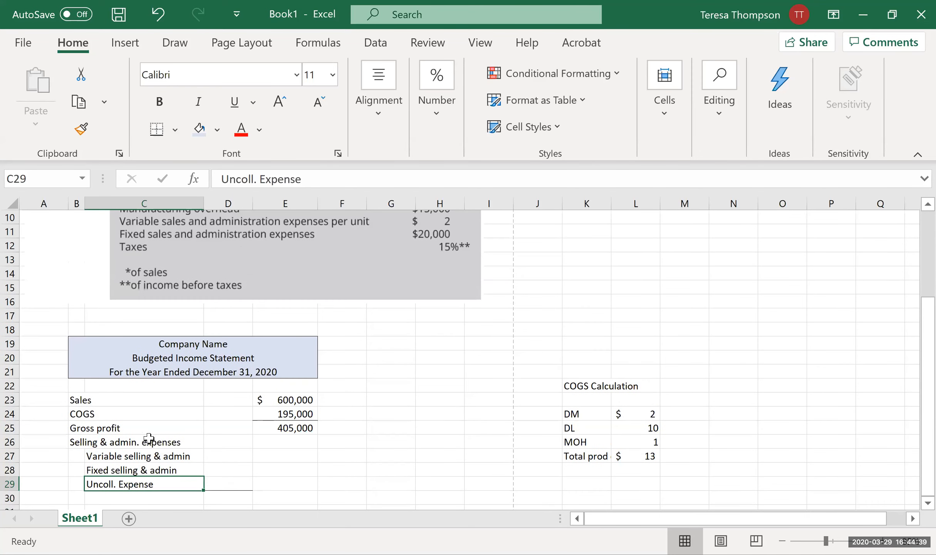
{"action": "scroll", "coordinate": [75, 449], "scroll_direction": "down", "scroll_amount": 1}
{"action": "left_click", "coordinate": [77, 455]}
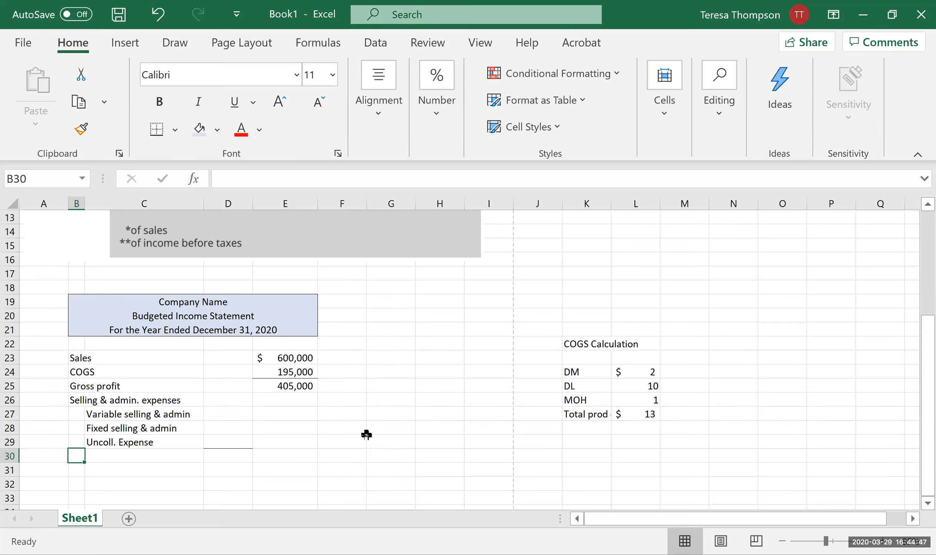
{"action": "type", "text": "Income "}
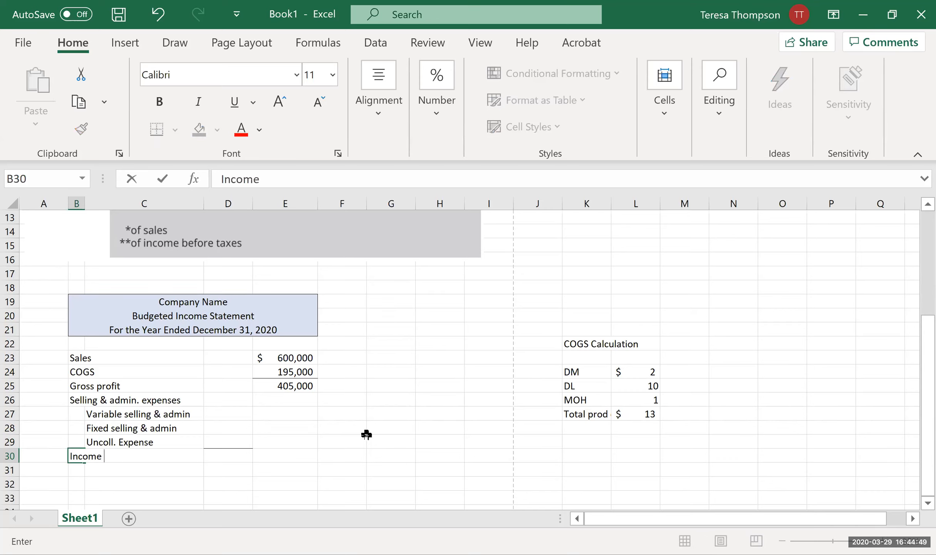
{"action": "type", "text": "from "}
{"action": "type", "text": "o"}
{"action": "key", "text": "BackSpace"}
{"action": "key", "text": "BackSpace"}
{"action": "key", "text": "BackSpace"}
{"action": "key", "text": "BackSpace"}
{"action": "type", "text": "before taxes"}
{"action": "key", "text": "Return"}
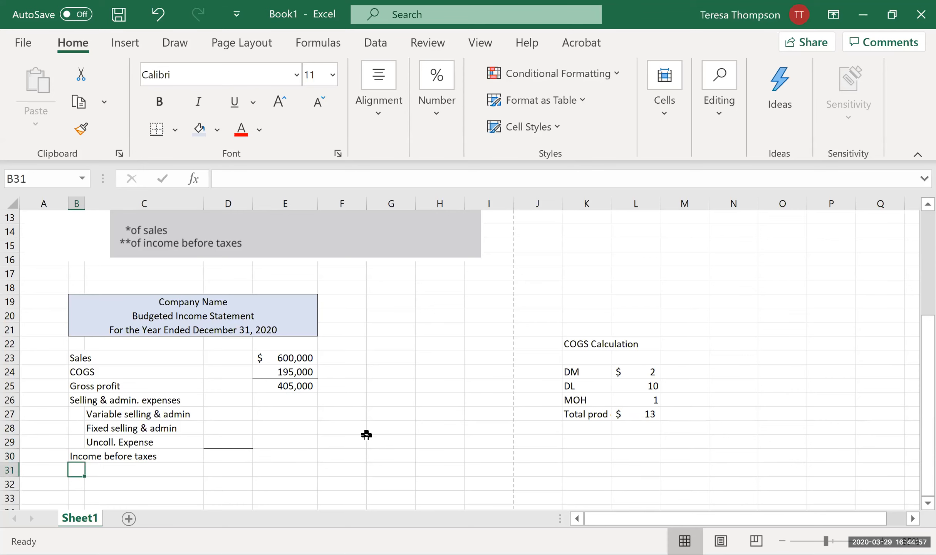
Enter the label Tax expense in B31.
{"action": "scroll", "coordinate": [366, 435], "scroll_direction": "up", "scroll_amount": 2}
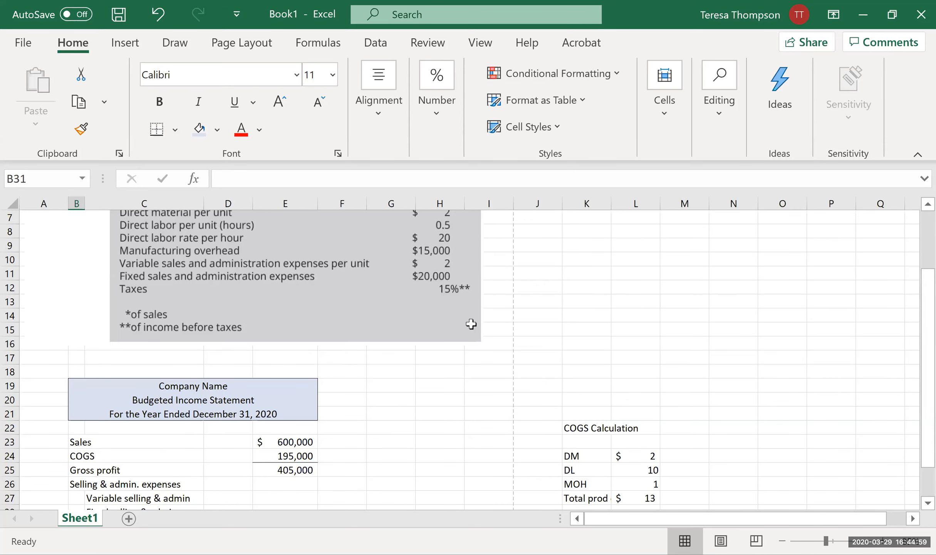
{"action": "scroll", "coordinate": [471, 325], "scroll_direction": "down", "scroll_amount": 3}
{"action": "type", "text": "Tax in"}
{"action": "key", "text": "BackSpace"}
{"action": "key", "text": "BackSpace"}
{"action": "type", "text": "expense"}
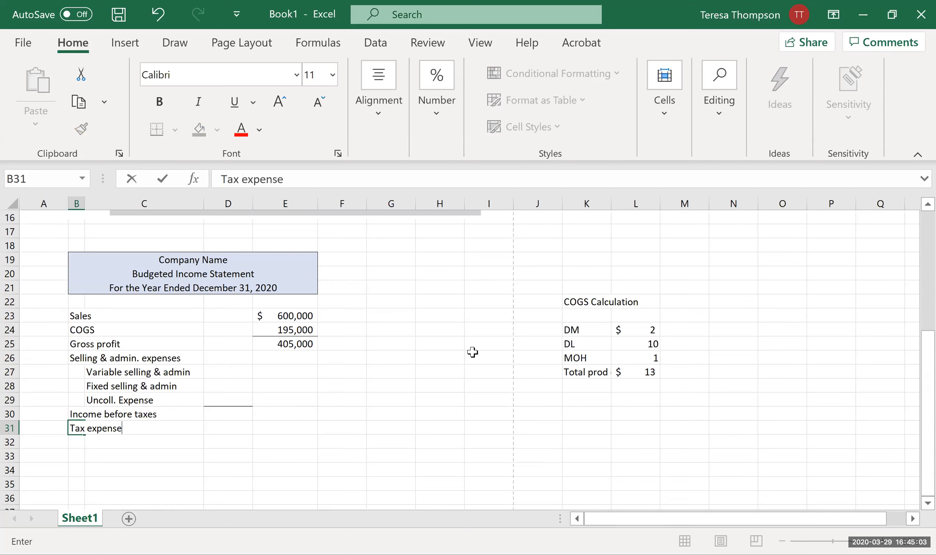
Enter the label Net income in B32 below Tax expense.
{"action": "key", "text": "Return"}
{"action": "type", "text": "Net income"}
{"action": "key", "text": "Return"}
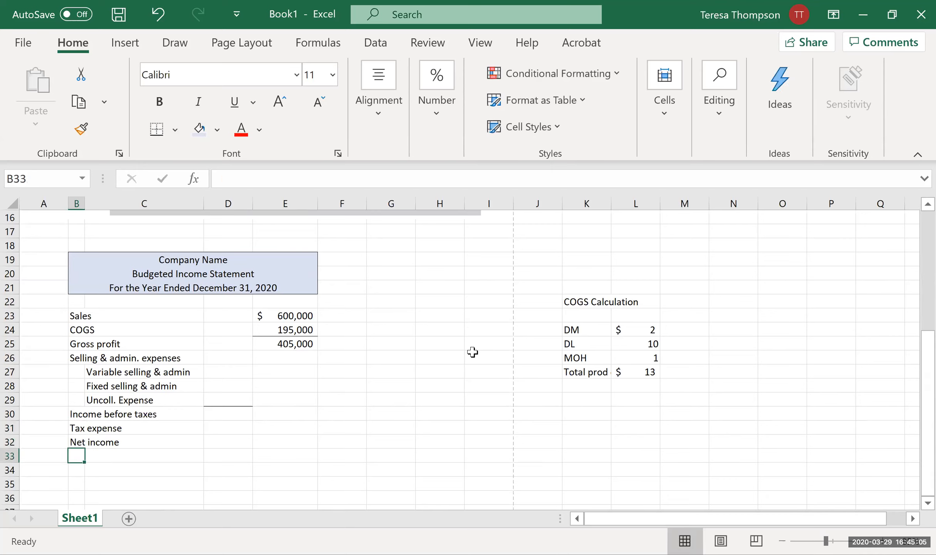
Add bottom borders to E31 in the Tax expense row and E29 in the Uncoll. Expense row.
{"action": "left_click", "coordinate": [291, 433]}
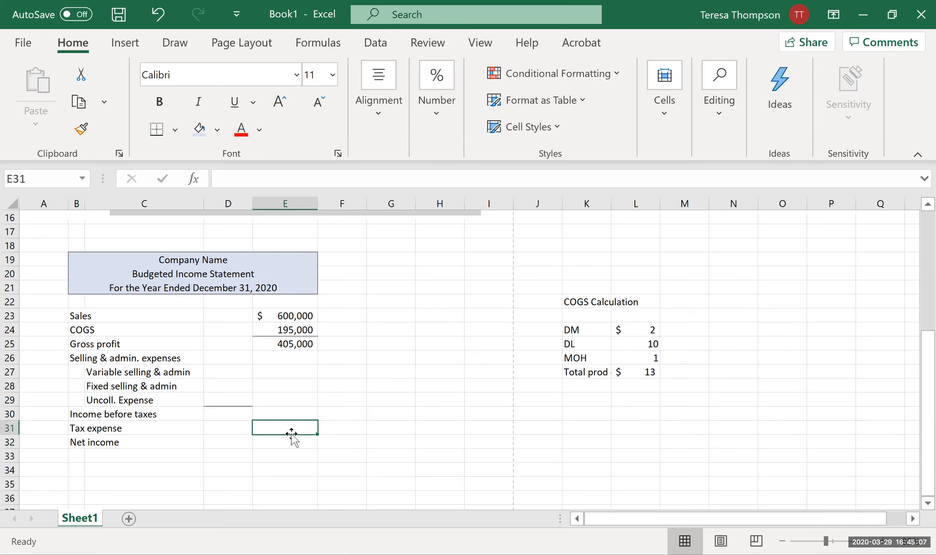
{"action": "left_click", "coordinate": [157, 128]}
{"action": "left_click", "coordinate": [280, 401]}
{"action": "left_click", "coordinate": [157, 129]}
{"action": "left_click", "coordinate": [277, 348]}
{"action": "left_click", "coordinate": [238, 372]}
{"action": "left_click", "coordinate": [235, 385]}
{"action": "left_click", "coordinate": [231, 399]}
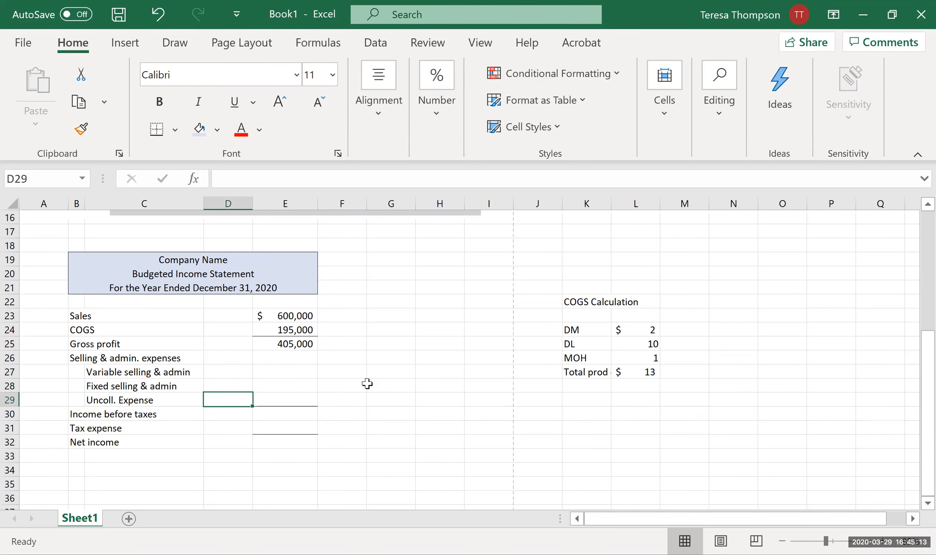
{"action": "scroll", "coordinate": [365, 285], "scroll_direction": "up", "scroll_amount": 4}
{"action": "scroll", "coordinate": [381, 339], "scroll_direction": "up", "scroll_amount": 1}
{"action": "scroll", "coordinate": [384, 424], "scroll_direction": "down", "scroll_amount": 3}
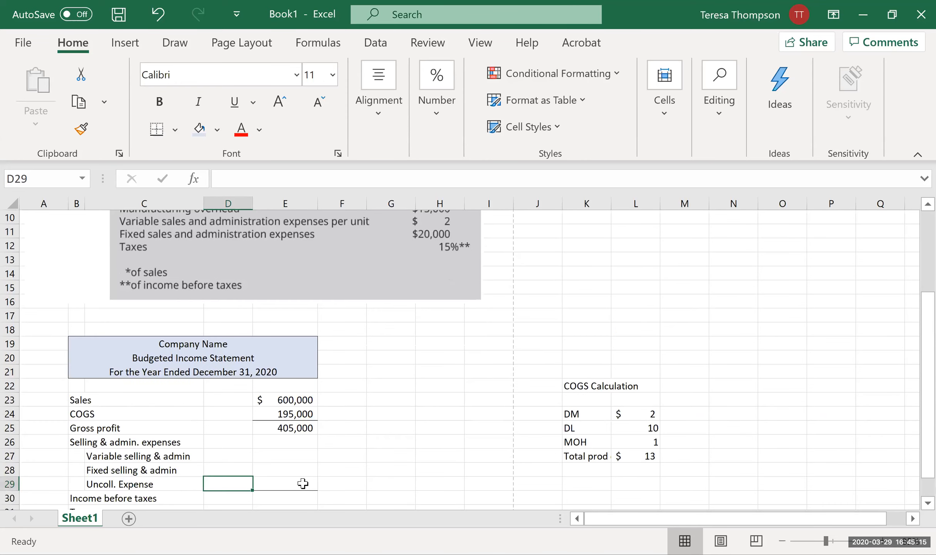
{"action": "left_click", "coordinate": [297, 497]}
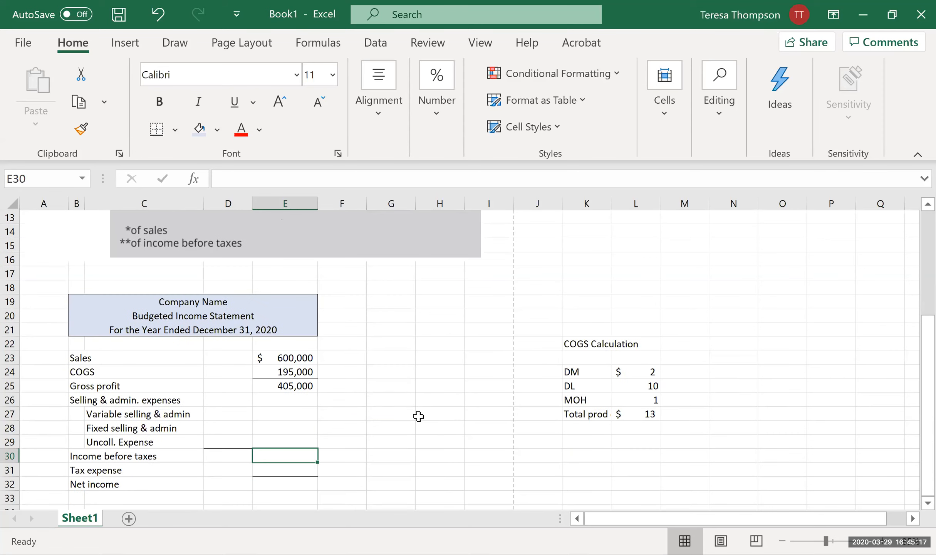
Total the three selling and administrative expenses in E29 with a SUM of D27:D29.
{"action": "left_click", "coordinate": [287, 439]}
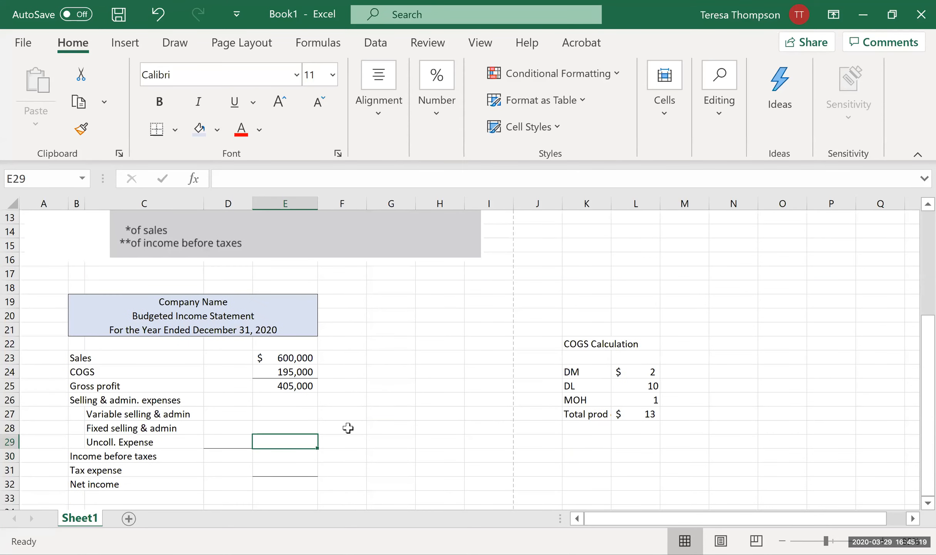
{"action": "type", "text": "=sum("}
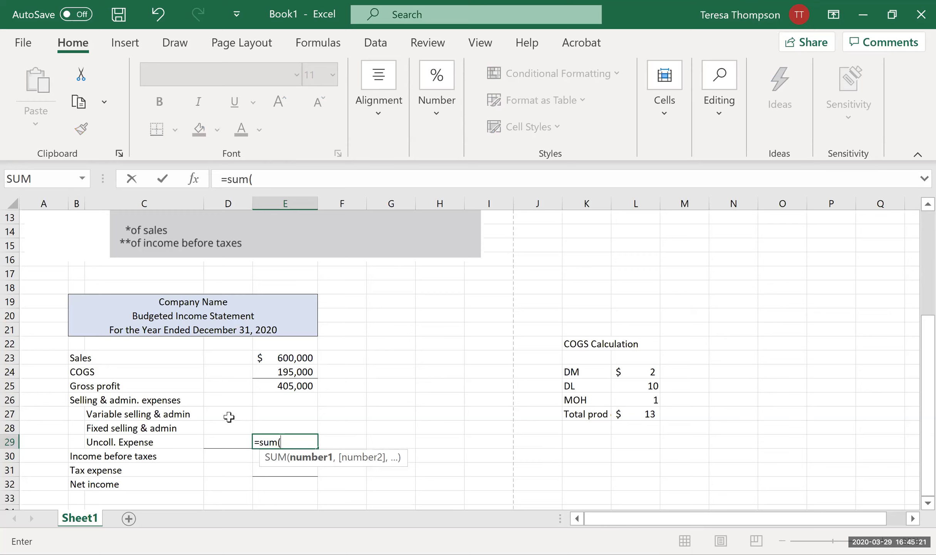
{"action": "left_click_drag", "start_coordinate": [229, 417], "coordinate": [230, 440]}
{"action": "key", "text": "Return"}
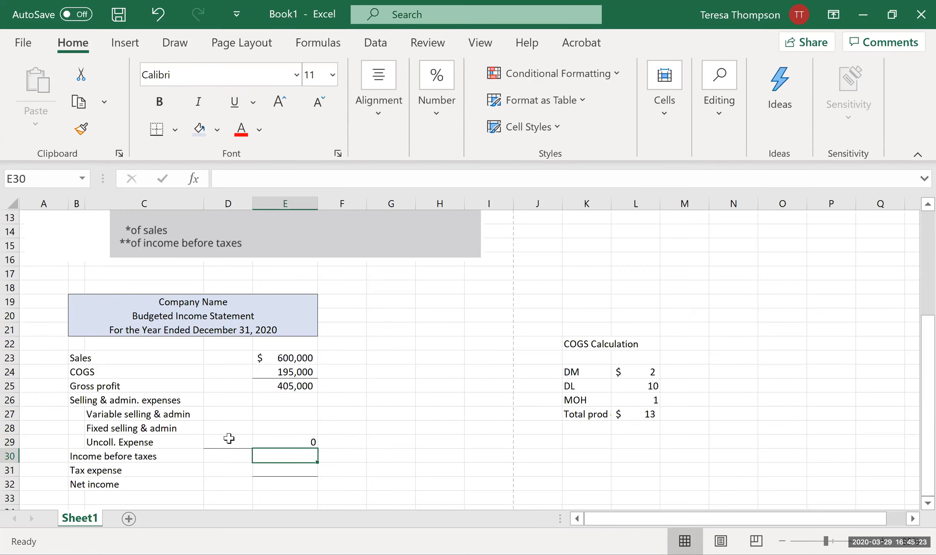
Calculate Income before taxes in E30 with the formula =E25-E29.
{"action": "type", "text": "="}
{"action": "key", "text": "Up"}
{"action": "key", "text": "Up"}
{"action": "key", "text": "Up"}
{"action": "key", "text": "Up"}
{"action": "key", "text": "Up"}
{"action": "key", "text": "Up"}
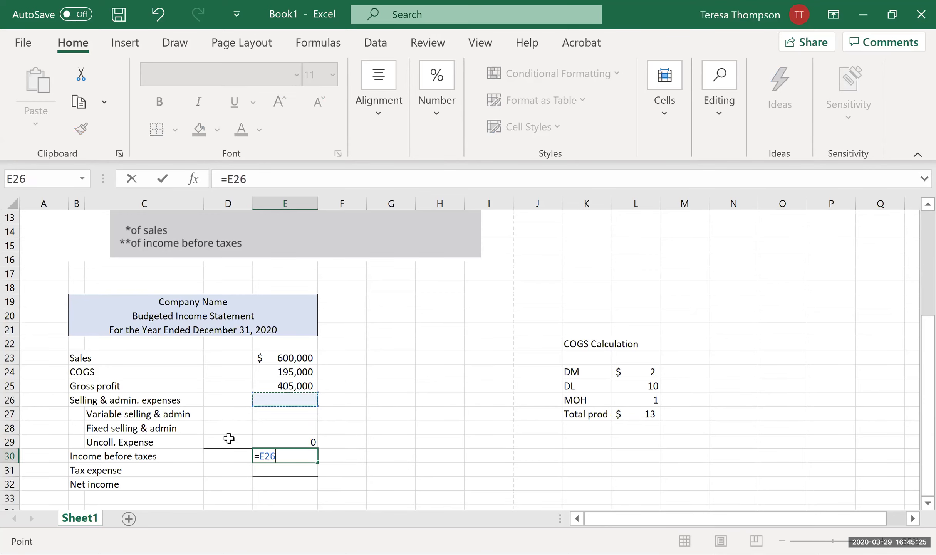
{"action": "key", "text": "Down"}
{"action": "type", "text": "-"}
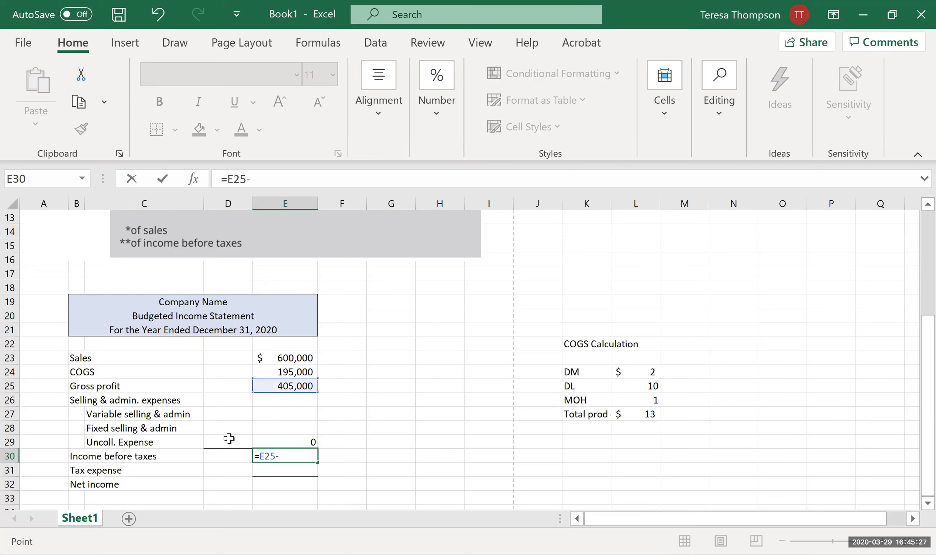
{"action": "key", "text": "Up"}
{"action": "key", "text": "Return"}
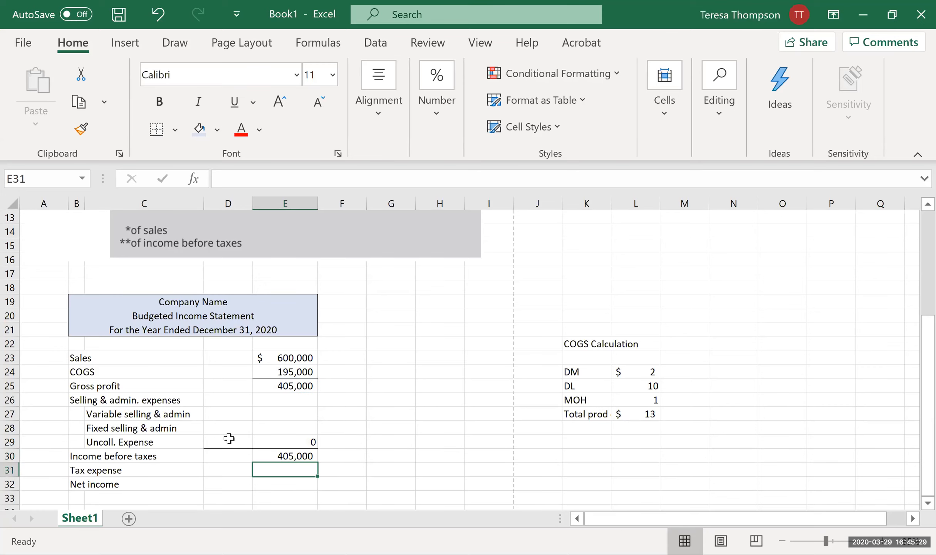
Calculate Tax expense in E31 at the given tax rate with the formula =.15*E30.
{"action": "scroll", "coordinate": [241, 415], "scroll_direction": "up", "scroll_amount": 1}
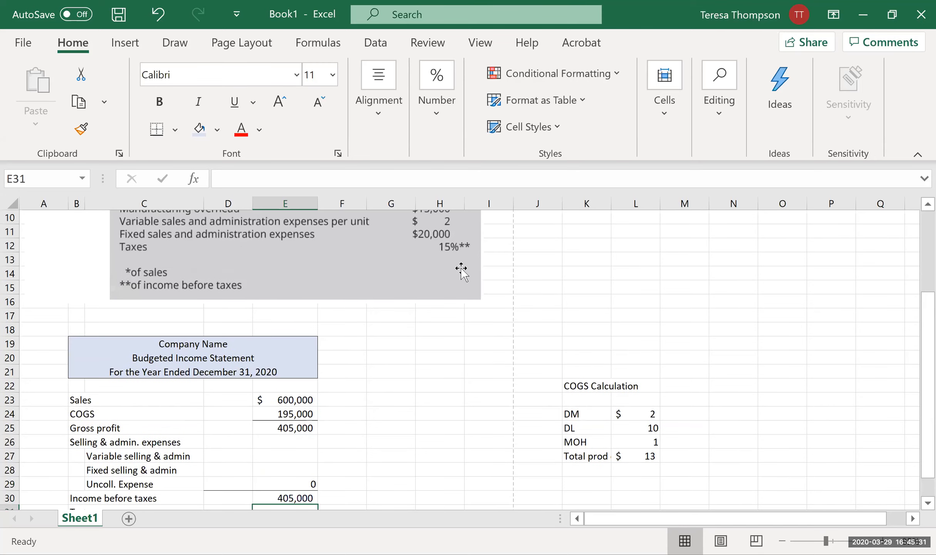
{"action": "scroll", "coordinate": [458, 309], "scroll_direction": "down", "scroll_amount": 1}
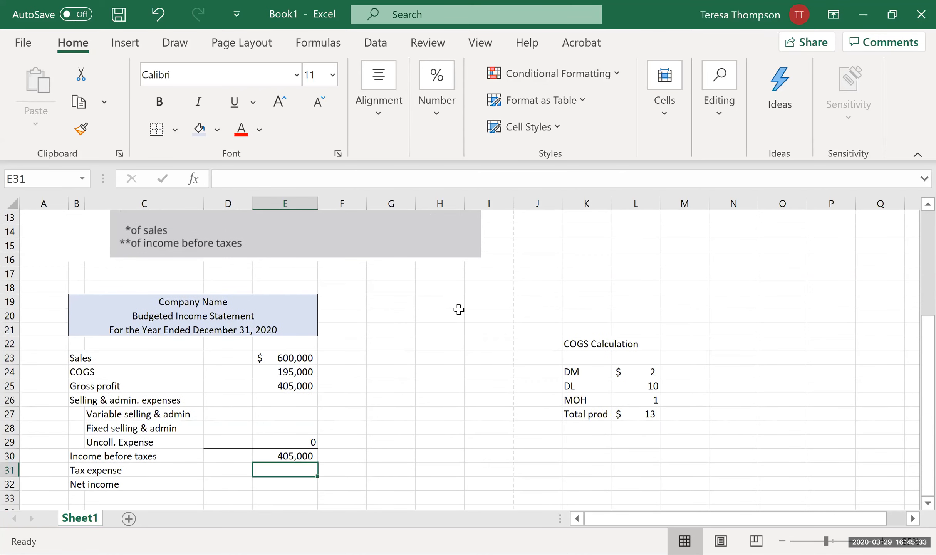
{"action": "type", "text": "="}
{"action": "key", "text": "Return"}
{"action": "key", "text": "Up"}
{"action": "type", "text": "=."}
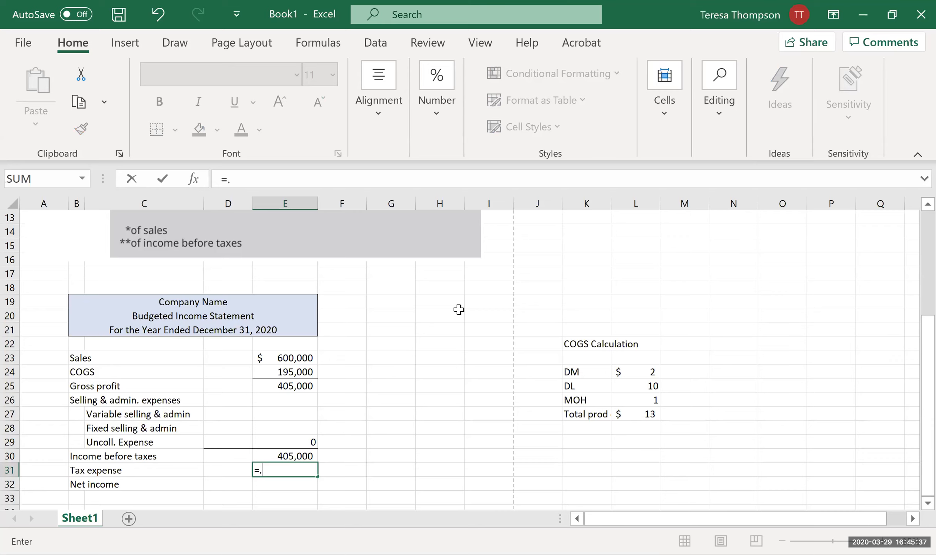
{"action": "type", "text": "15*"}
{"action": "key", "text": "Up"}
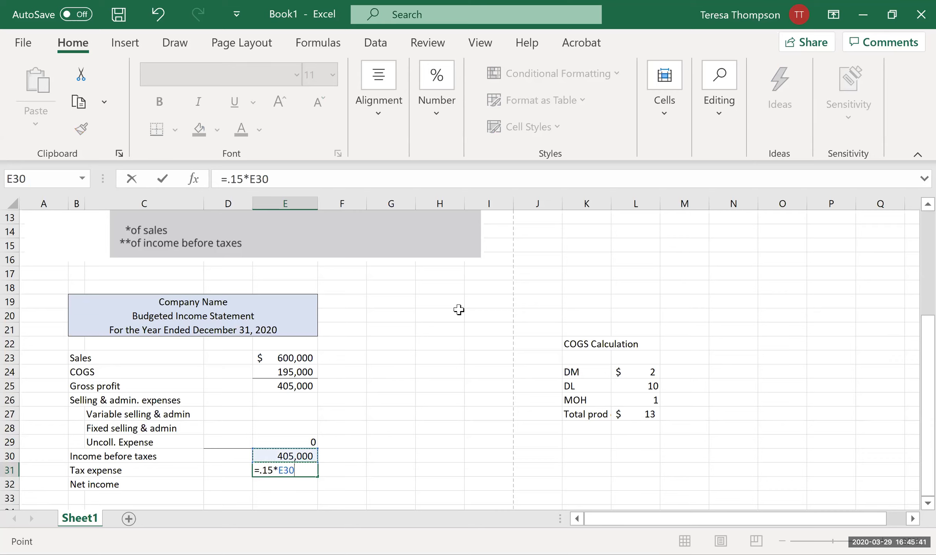
{"action": "key", "text": "Return"}
Format the Tax expense amount in E31 to show no decimal places.
{"action": "key", "text": "Up"}
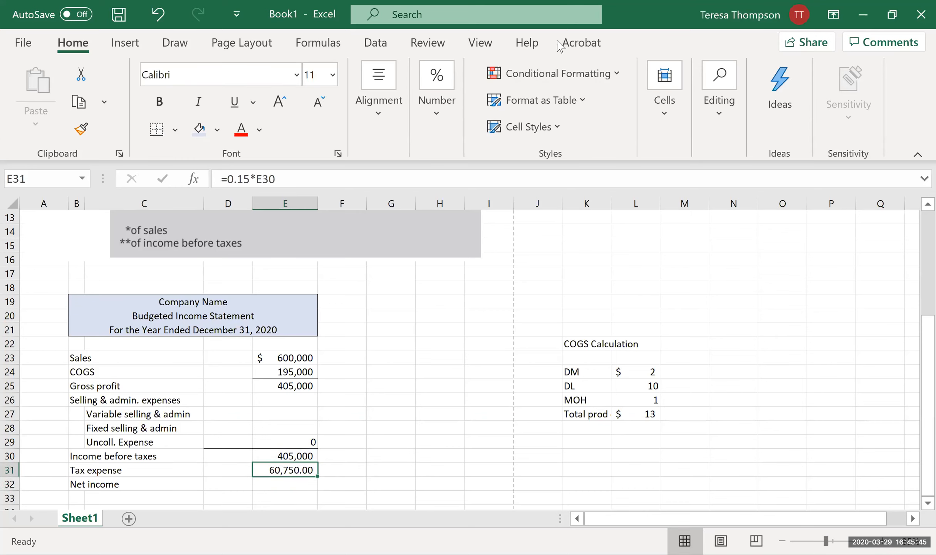
{"action": "left_click", "coordinate": [436, 88]}
{"action": "left_click", "coordinate": [516, 206]}
{"action": "left_click", "coordinate": [516, 206]}
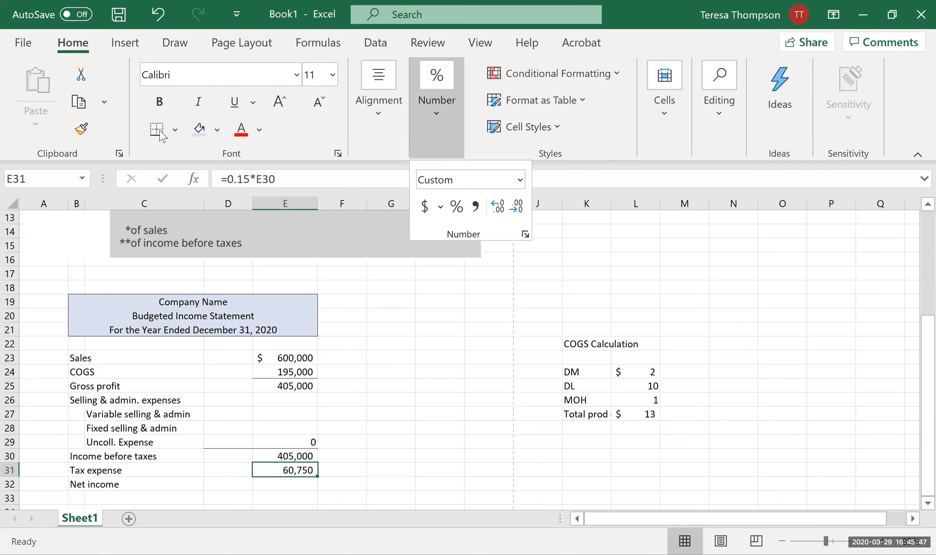
Calculate Net income in E32 with the formula =E30-E31.
{"action": "left_click", "coordinate": [269, 485]}
{"action": "type", "text": "="}
{"action": "key", "text": "Up"}
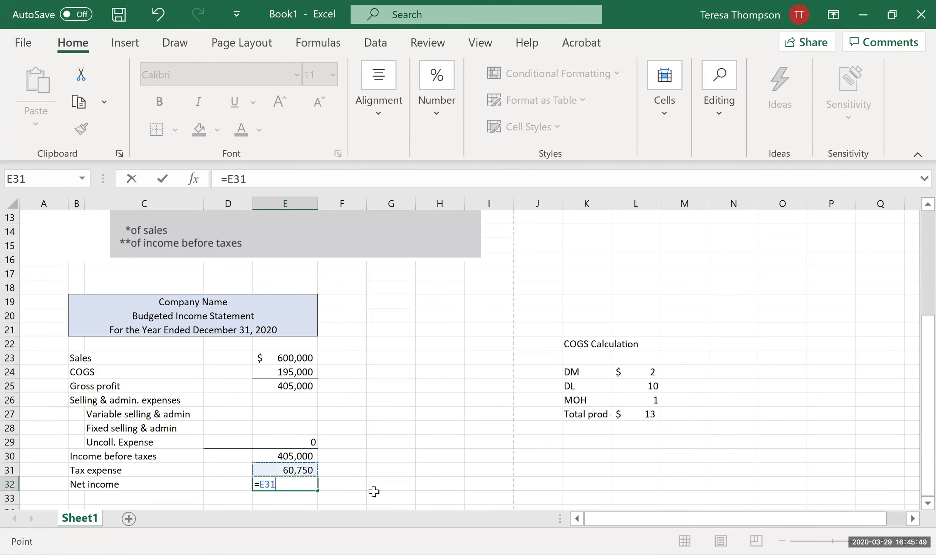
{"action": "key", "text": "Up"}
{"action": "type", "text": "-"}
{"action": "key", "text": "Up"}
{"action": "key", "text": "Return"}
Apply the dollar accounting format and a bottom double border to the Net income amount in E32.
{"action": "key", "text": "Up"}
{"action": "left_click", "coordinate": [440, 120]}
{"action": "left_click", "coordinate": [431, 213]}
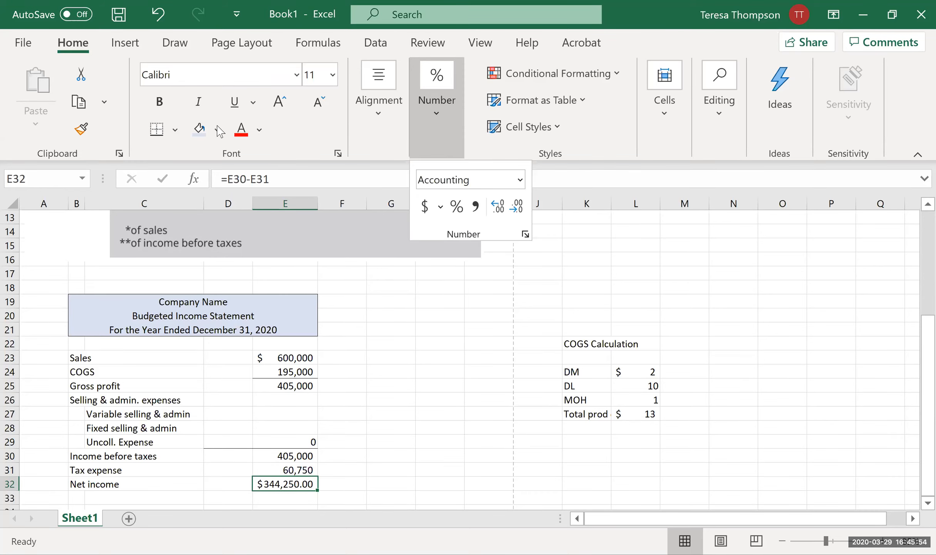
{"action": "left_click", "coordinate": [175, 130]}
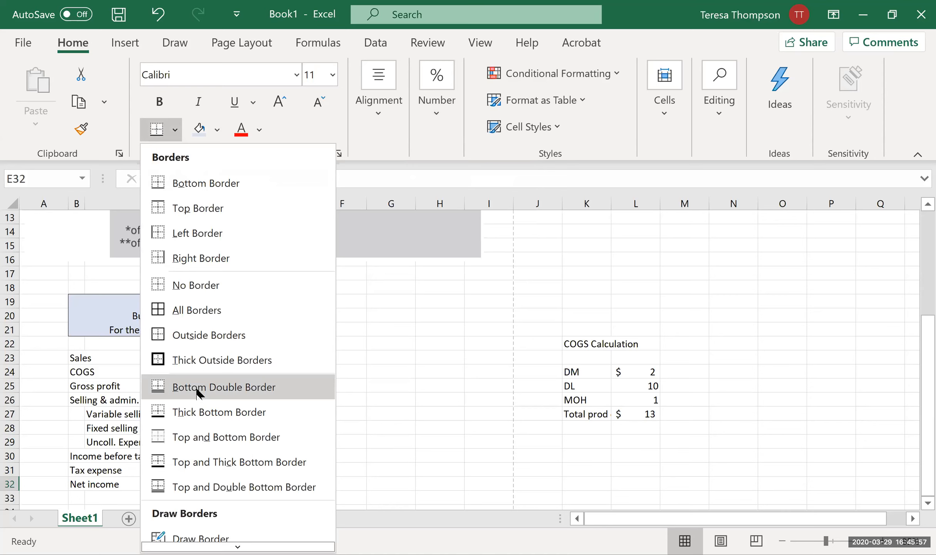
{"action": "left_click", "coordinate": [199, 386]}
Remove the decimals from the Net income amount and make the Net income row B32:E32 bold.
{"action": "left_click", "coordinate": [307, 487]}
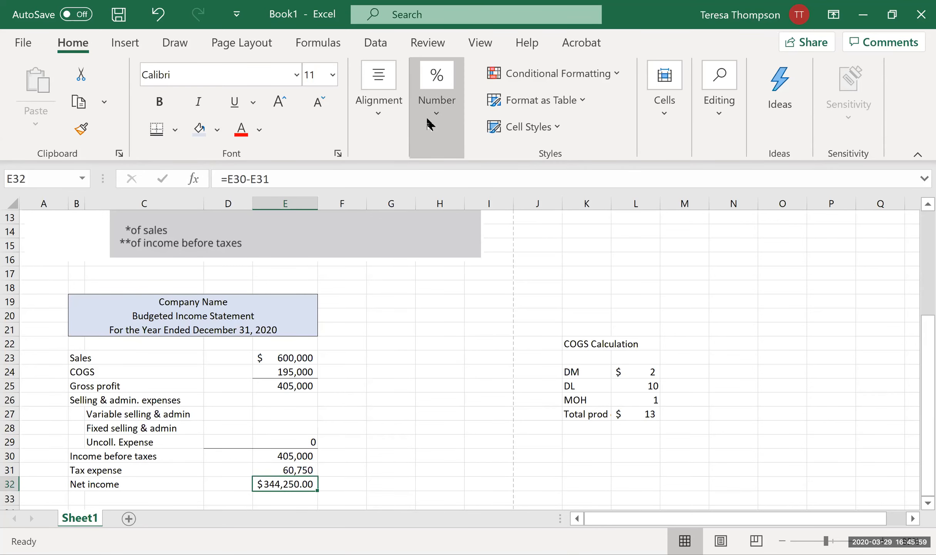
{"action": "left_click_drag", "start_coordinate": [285, 484], "coordinate": [77, 483]}
{"action": "key", "text": "ctrl+b"}
{"action": "left_click", "coordinate": [335, 414]}
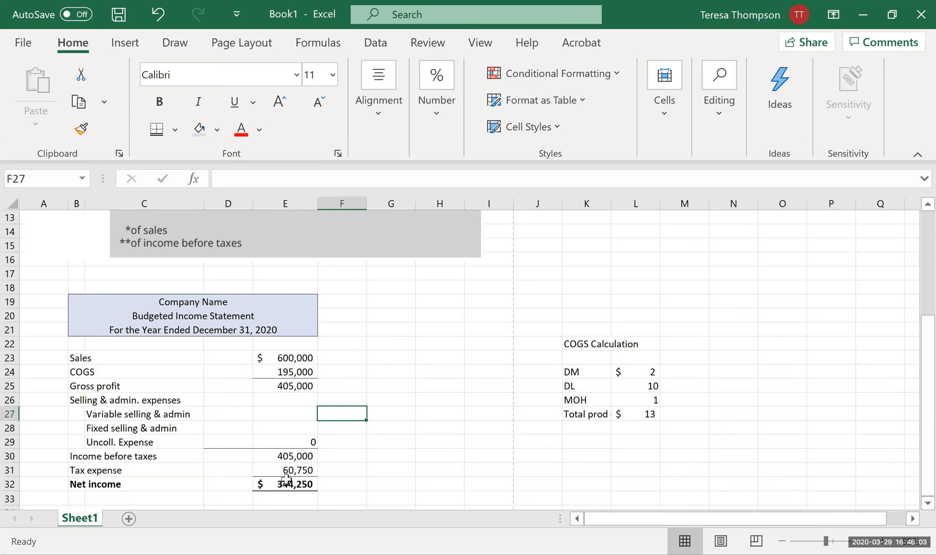
Review the statement's net income, sales, COGS formula and empty expense cells against the given problem data.
{"action": "left_click", "coordinate": [307, 482]}
{"action": "left_click_drag", "start_coordinate": [236, 408], "coordinate": [233, 441]}
{"action": "left_click", "coordinate": [307, 357]}
{"action": "left_click", "coordinate": [303, 371]}
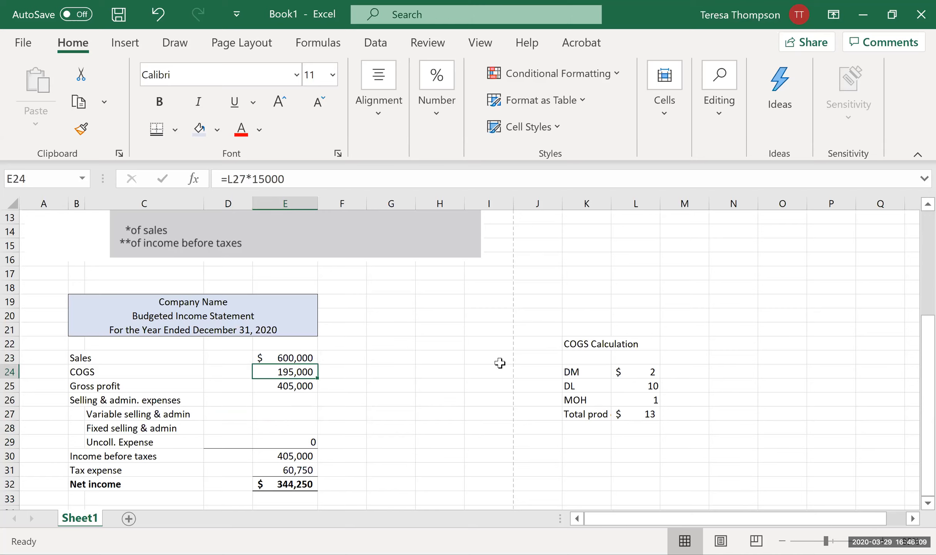
{"action": "left_click", "coordinate": [608, 428]}
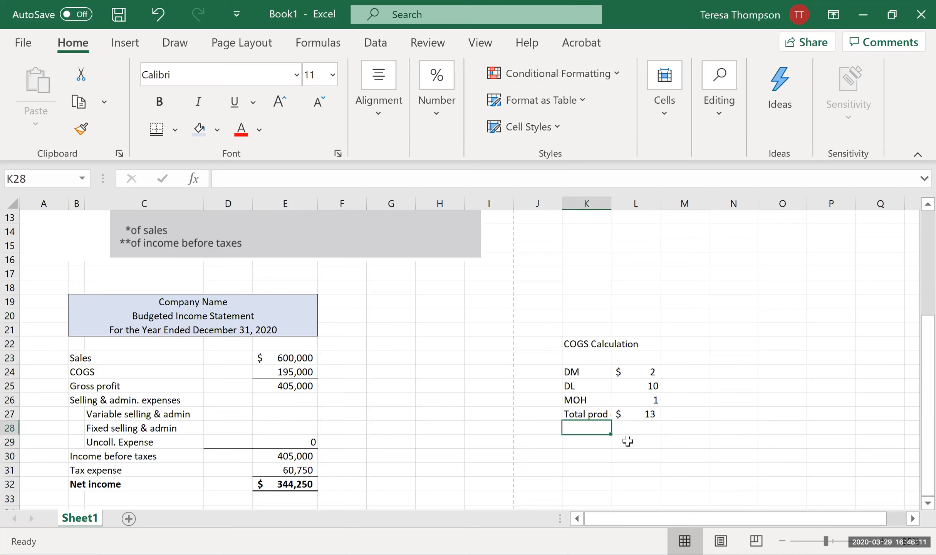
{"action": "left_click", "coordinate": [240, 415]}
{"action": "left_click", "coordinate": [231, 442]}
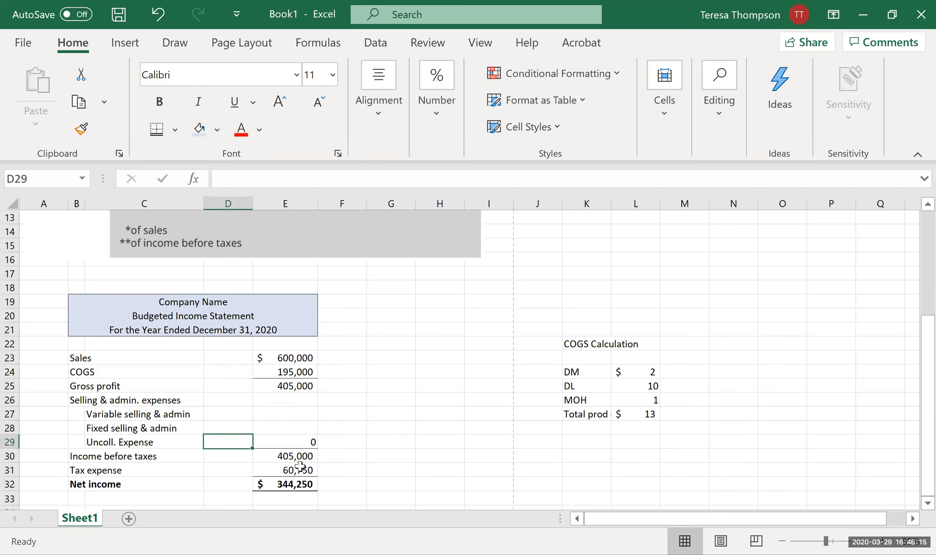
{"action": "left_click_drag", "start_coordinate": [231, 414], "coordinate": [272, 443]}
{"action": "left_click", "coordinate": [284, 501]}
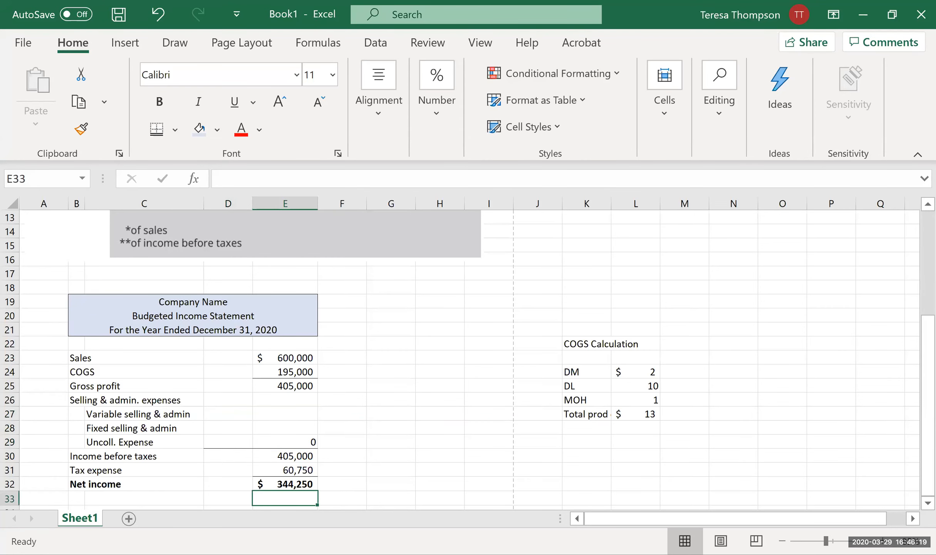
{"action": "scroll", "coordinate": [351, 368], "scroll_direction": "up", "scroll_amount": 2}
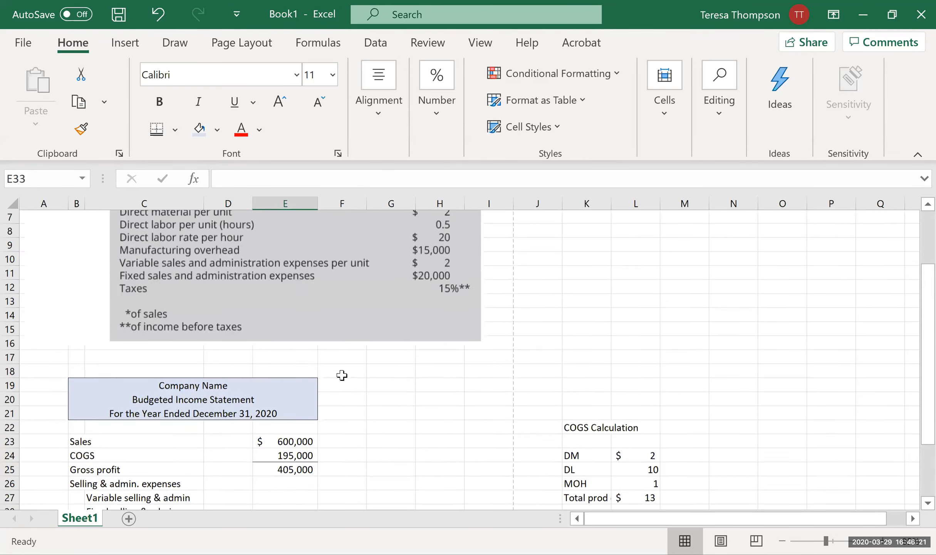
{"action": "scroll", "coordinate": [359, 408], "scroll_direction": "down", "scroll_amount": 2}
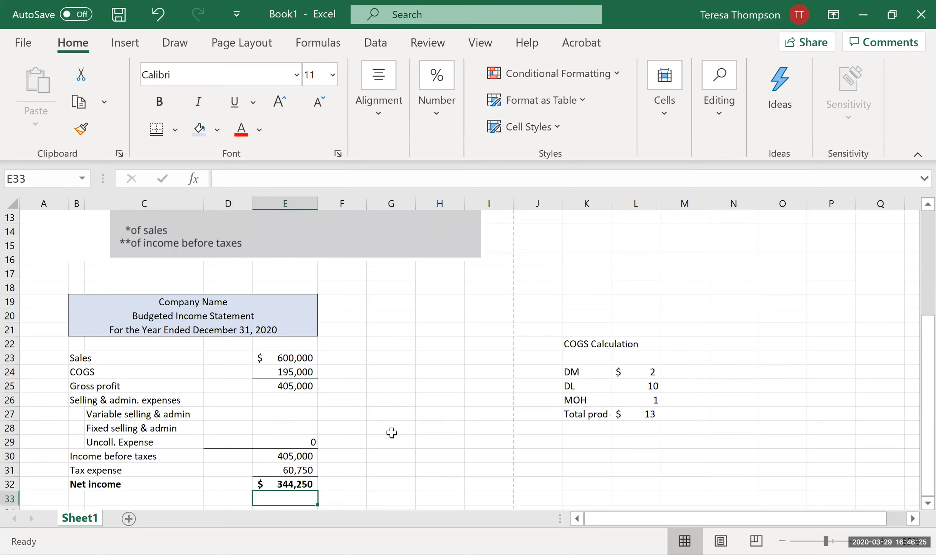
Enter the comparison net income figure 296650 in F32 beside the calculated Net income.
{"action": "left_click", "coordinate": [354, 484]}
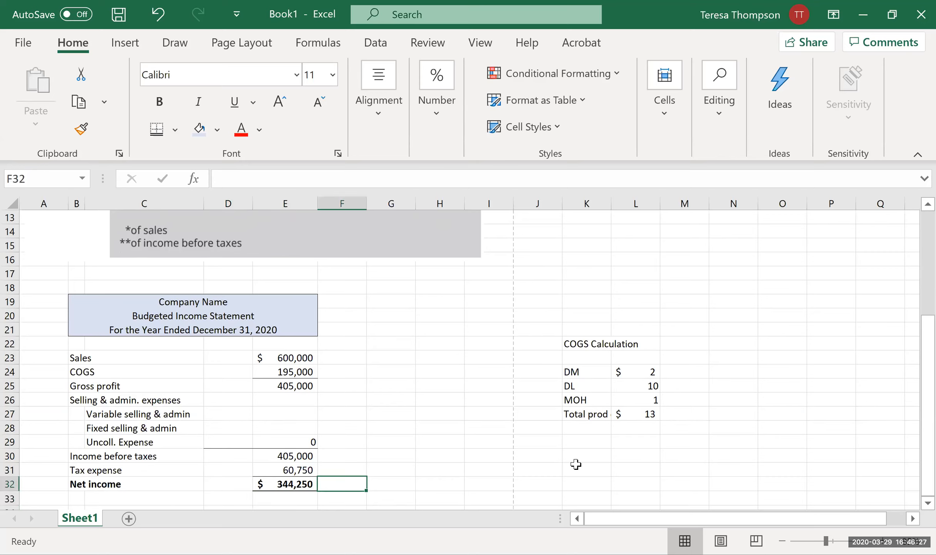
{"action": "type", "text": "296650"}
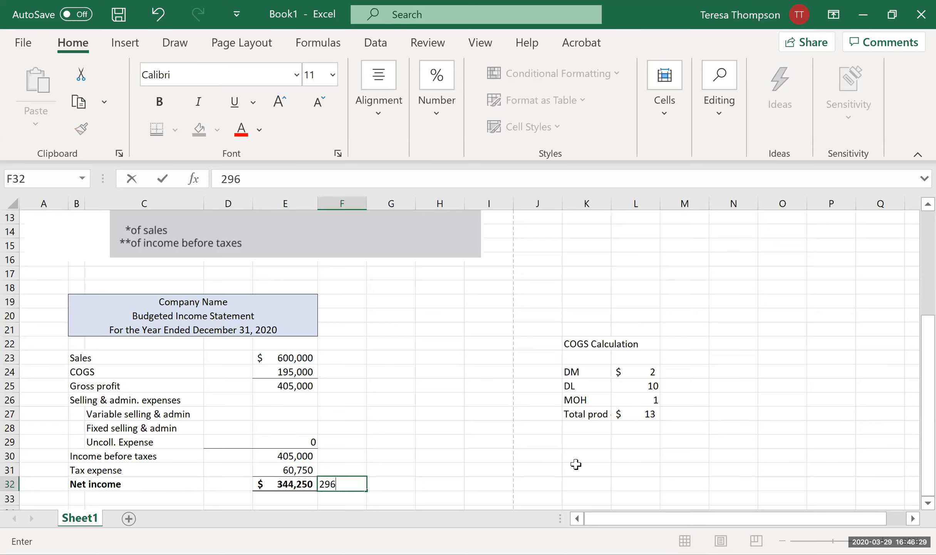
{"action": "key", "text": "Return"}
Calculate in G32 the difference between the Net income in E32 and the comparison figure in F32.
{"action": "key", "text": "Up"}
{"action": "key", "text": "Right"}
{"action": "type", "text": "+"}
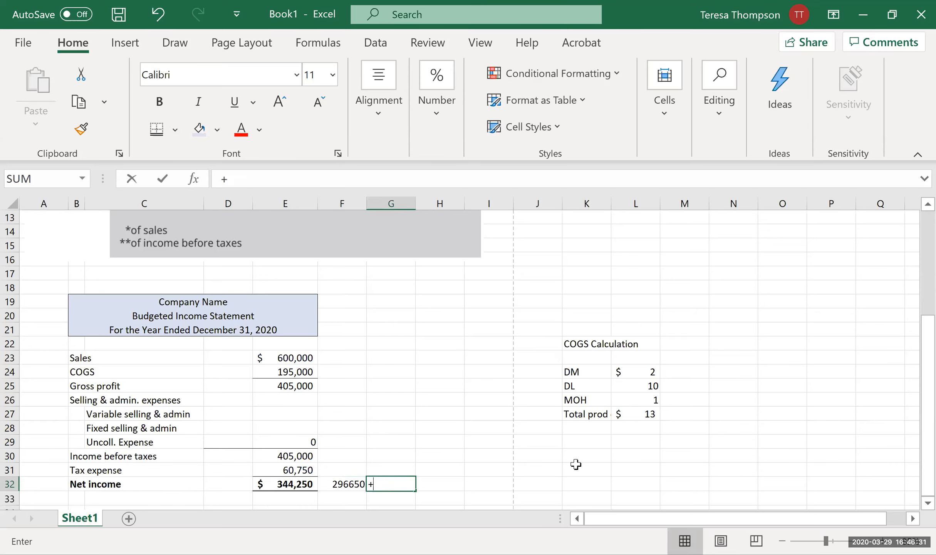
{"action": "key", "text": "Left"}
{"action": "key", "text": "Left"}
{"action": "type", "text": "-"}
{"action": "key", "text": "Left"}
{"action": "key", "text": "Return"}
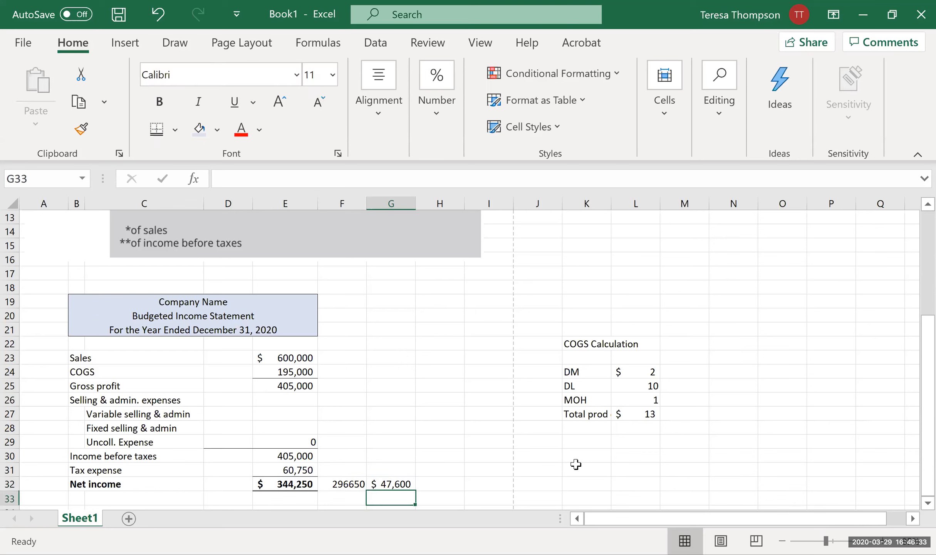
Examine the blank variable, fixed and uncollectible expense amounts in D27:D29 as the source of the net income difference.
{"action": "key", "text": "Up"}
{"action": "key", "text": "Up"}
{"action": "key", "text": "Up"}
{"action": "key", "text": "Up"}
{"action": "key", "text": "Up"}
{"action": "key", "text": "Up"}
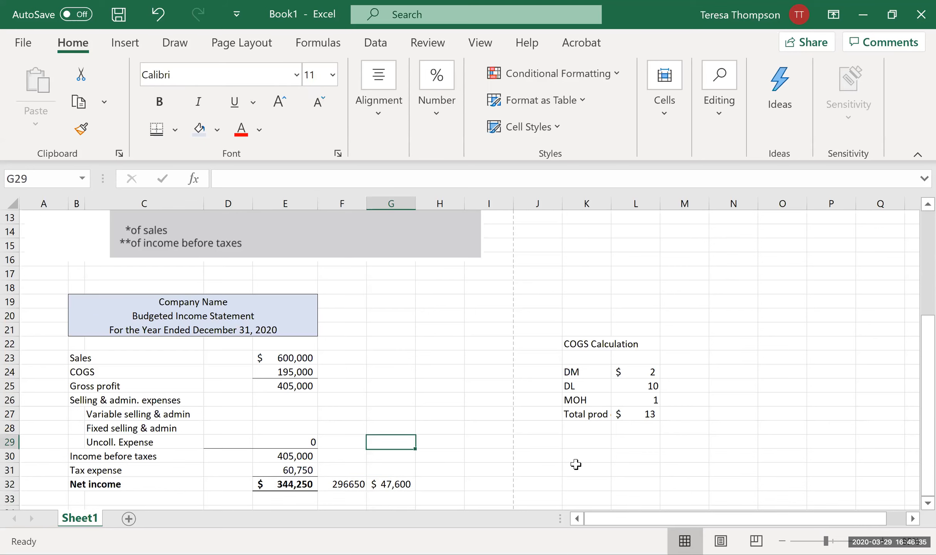
{"action": "key", "text": "Left"}
{"action": "key", "text": "Left"}
{"action": "key", "text": "Left"}
{"action": "key", "text": "shift+Down"}
{"action": "key", "text": "shift+Down"}
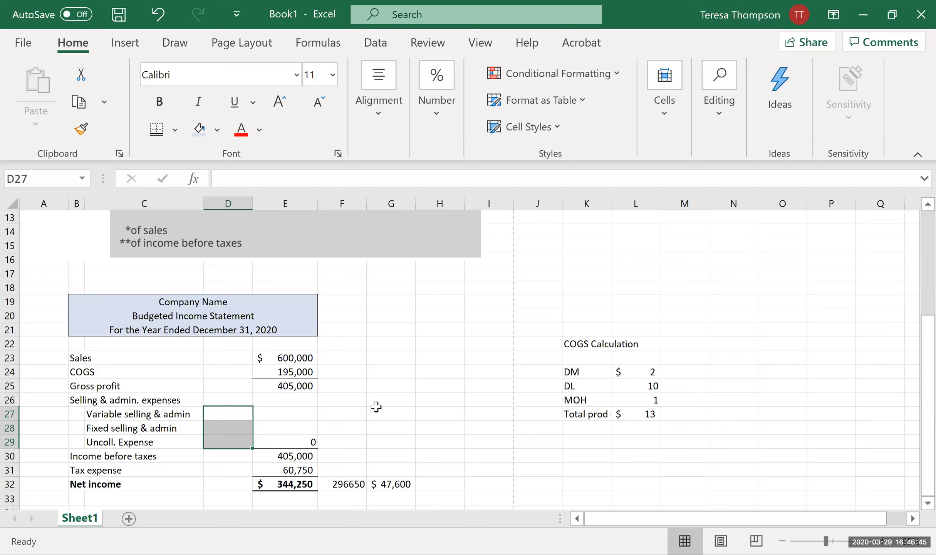
{"action": "left_click", "coordinate": [390, 414]}
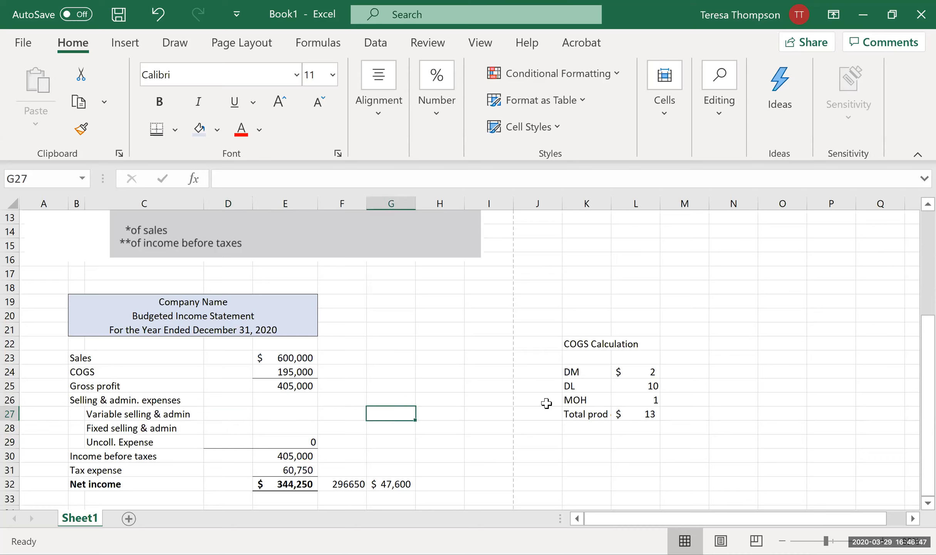